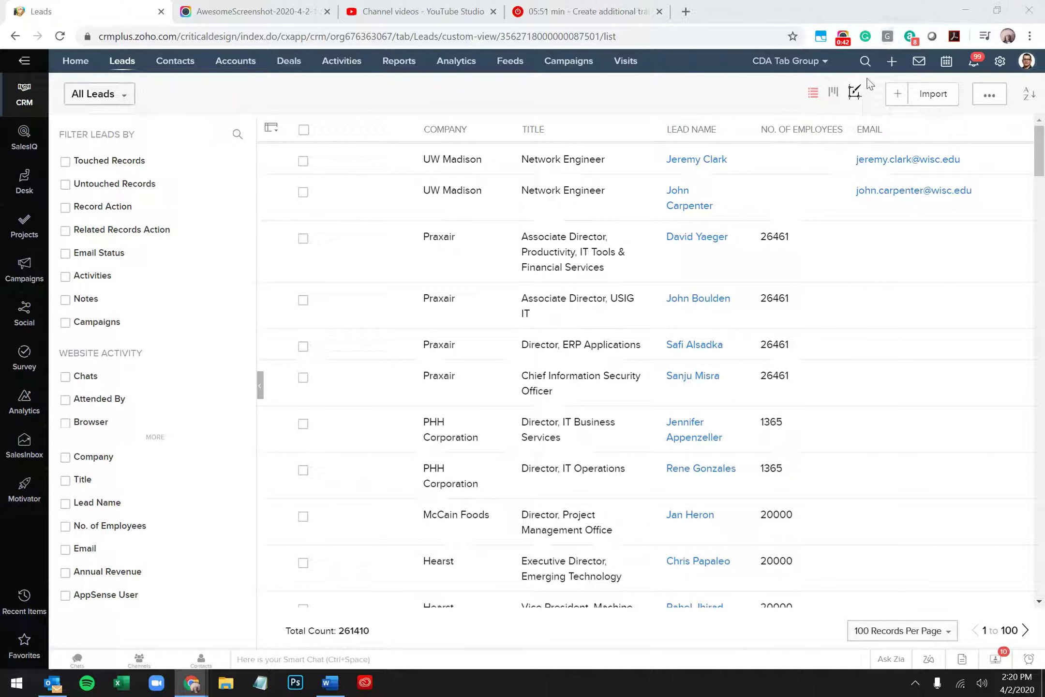
# - Search for the lead by surname and open the Youth Advocate Programs CIO record
pyautogui.click(864, 60)
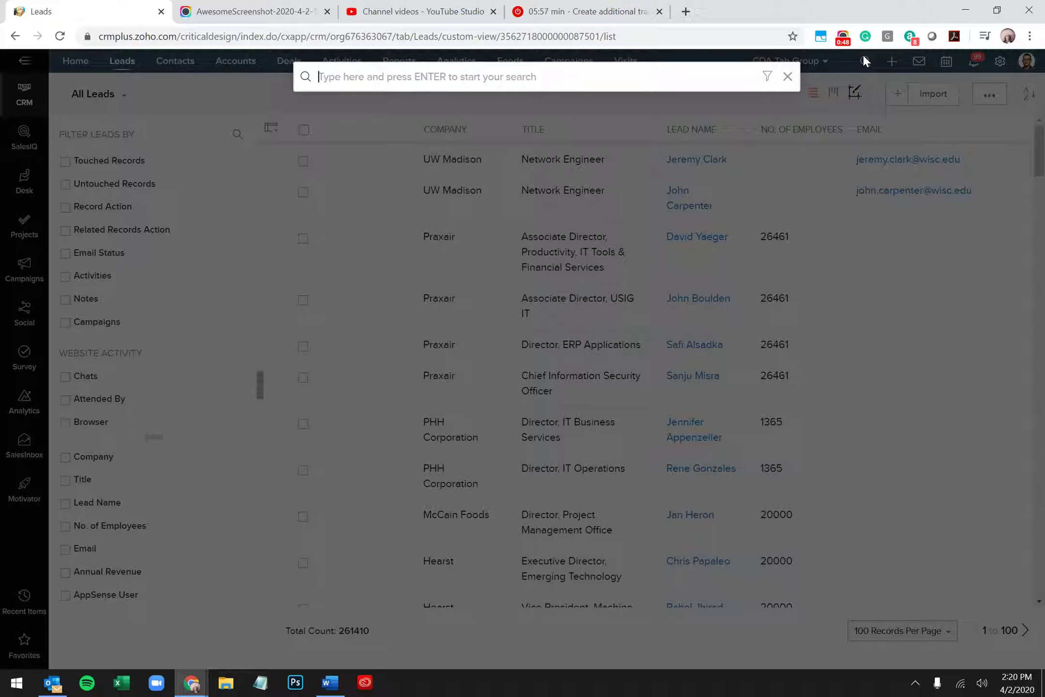
pyautogui.write('Ku')
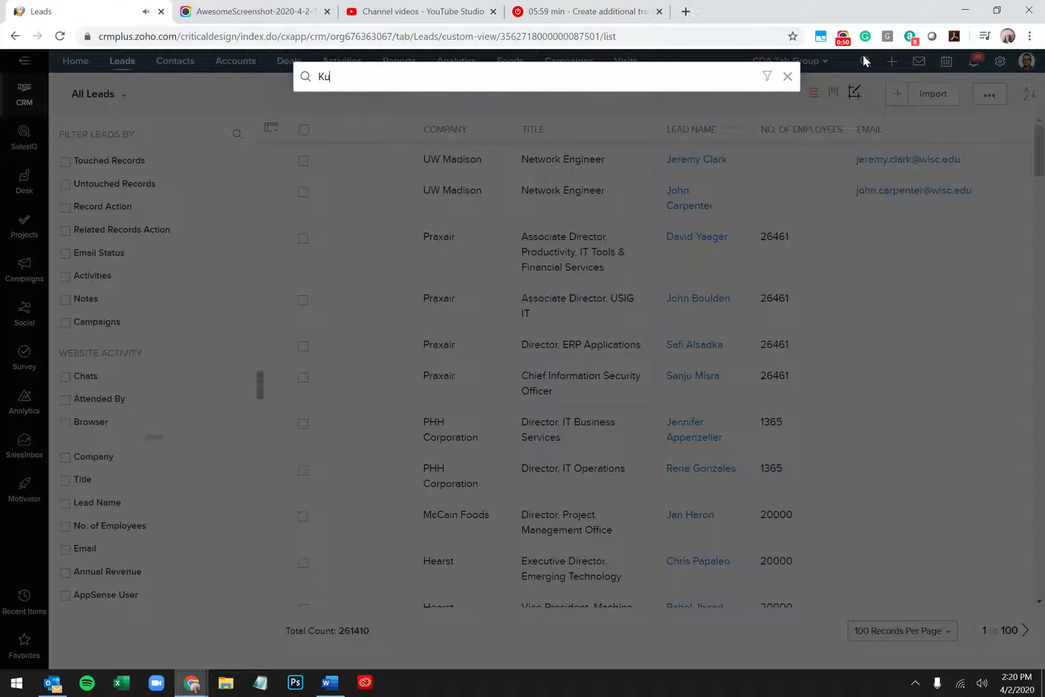
pyautogui.write('biak')
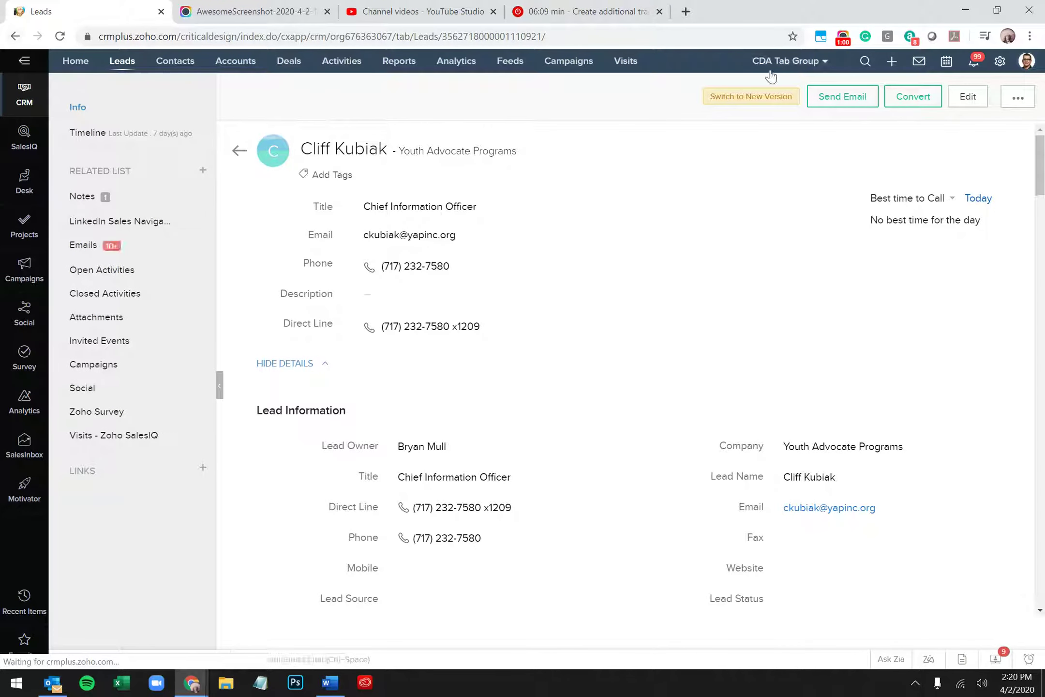
# - Run a full global search for 'youth advocate'
pyautogui.click(864, 60)
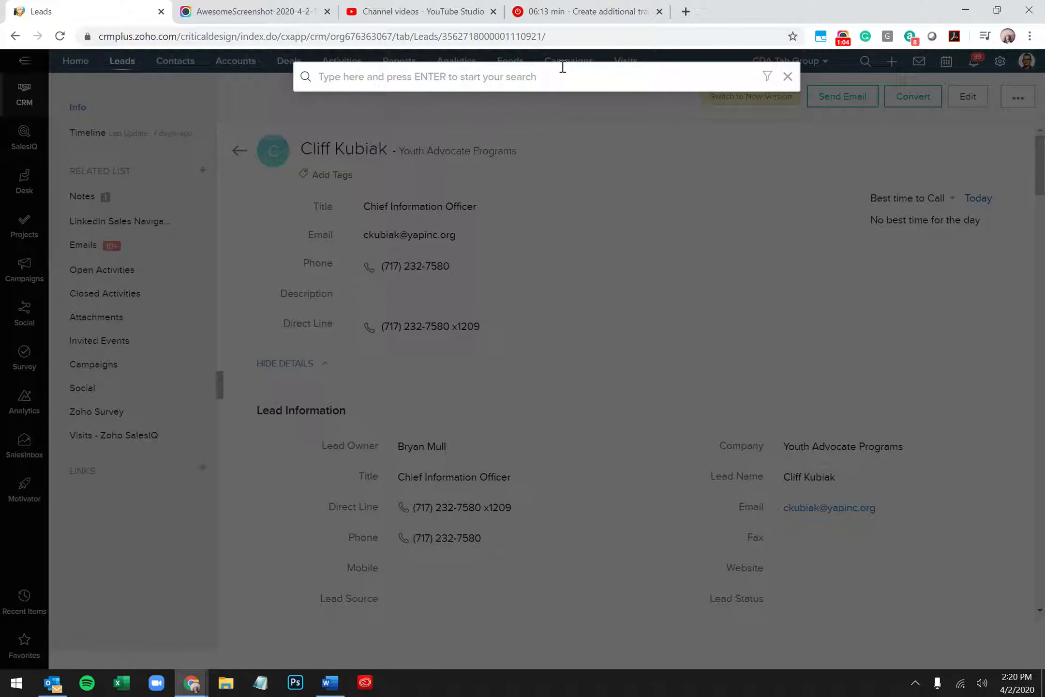
pyautogui.write('Youth Adv')
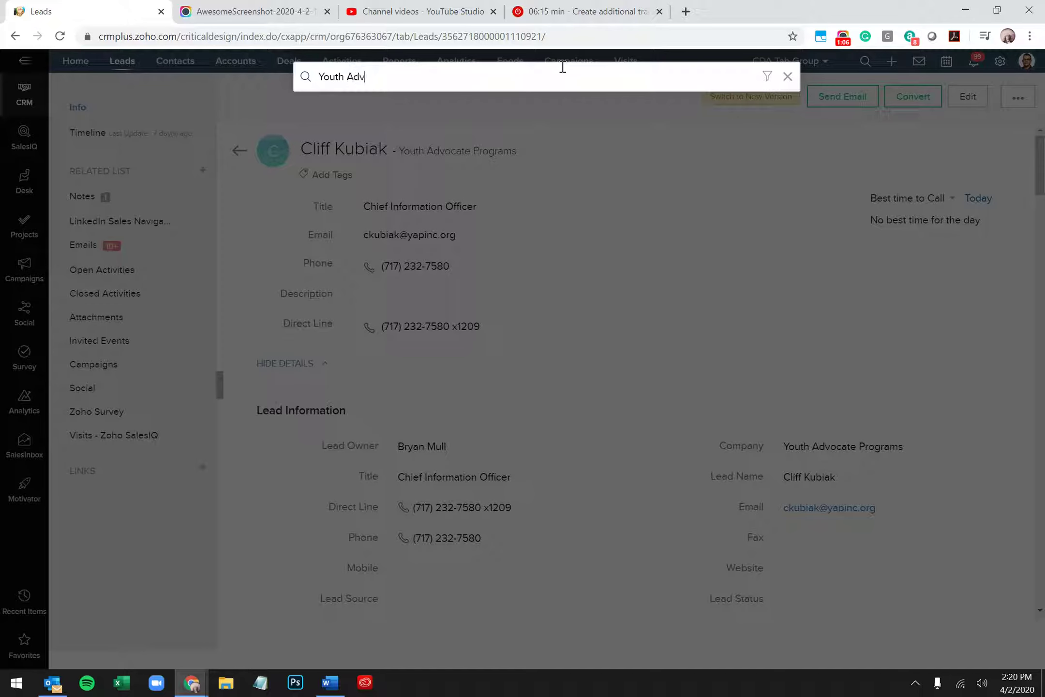
pyautogui.write('cate Programs')
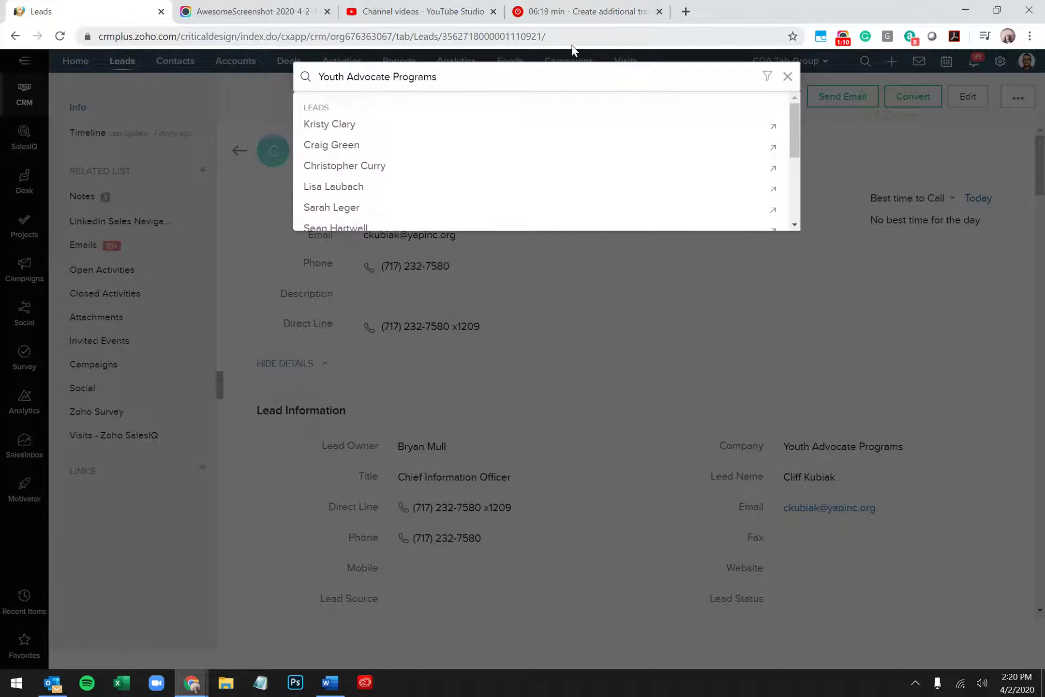
pyautogui.press('Escape')
pyautogui.click(811, 233)
pyautogui.hotkey('ctrl', 'a')
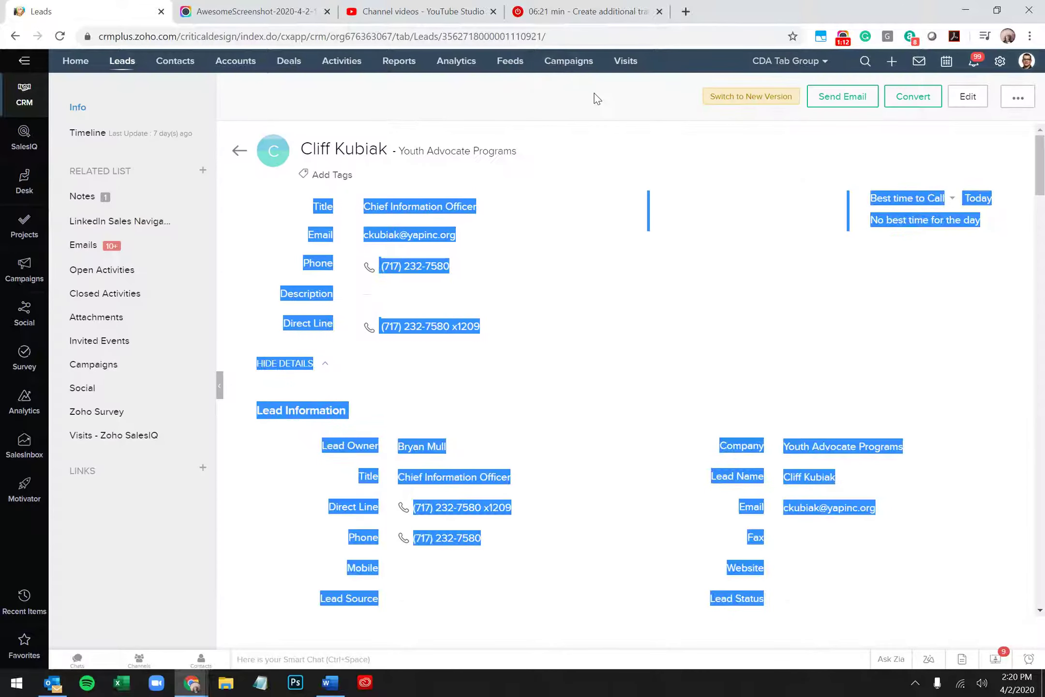
pyautogui.click(864, 61)
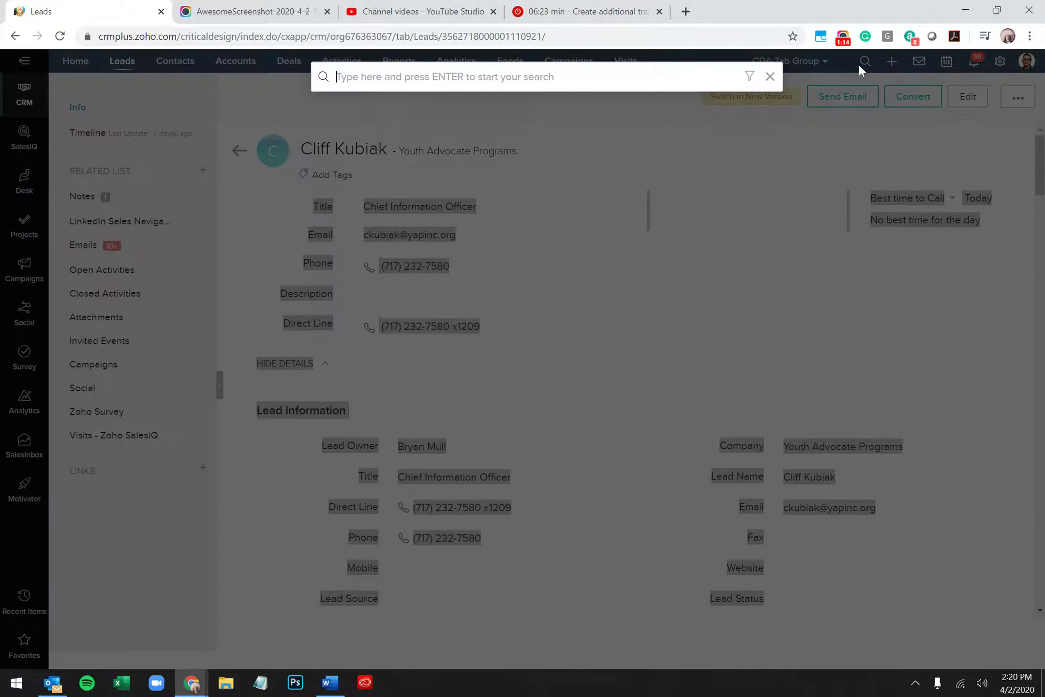
pyautogui.write('youtd')
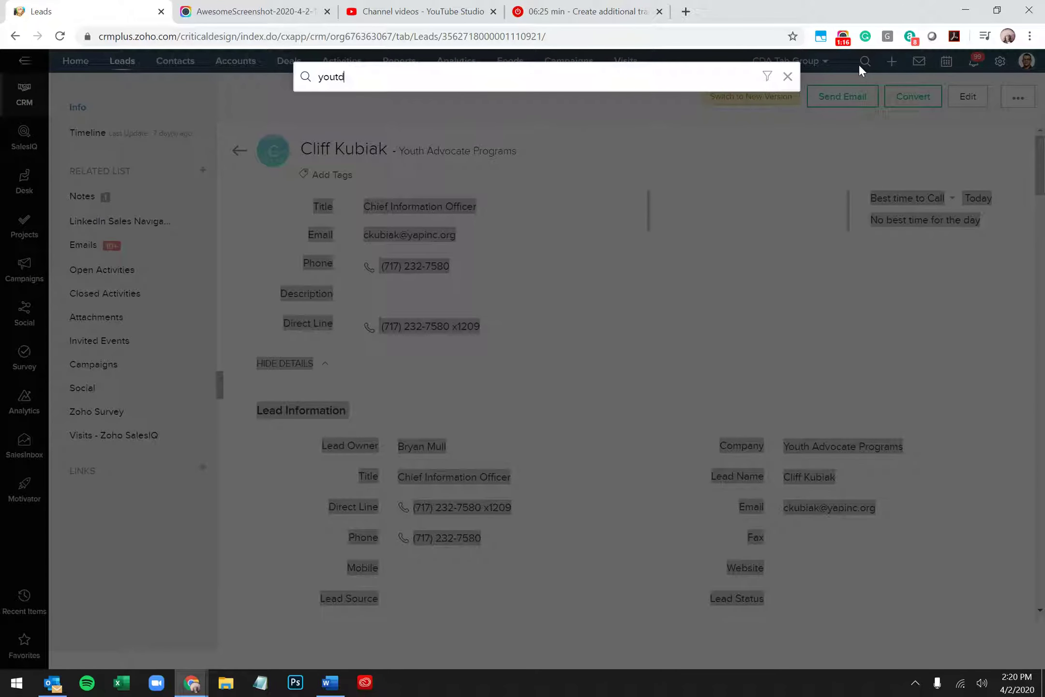
pyautogui.press('BackSpace')
pyautogui.write('h advocate')
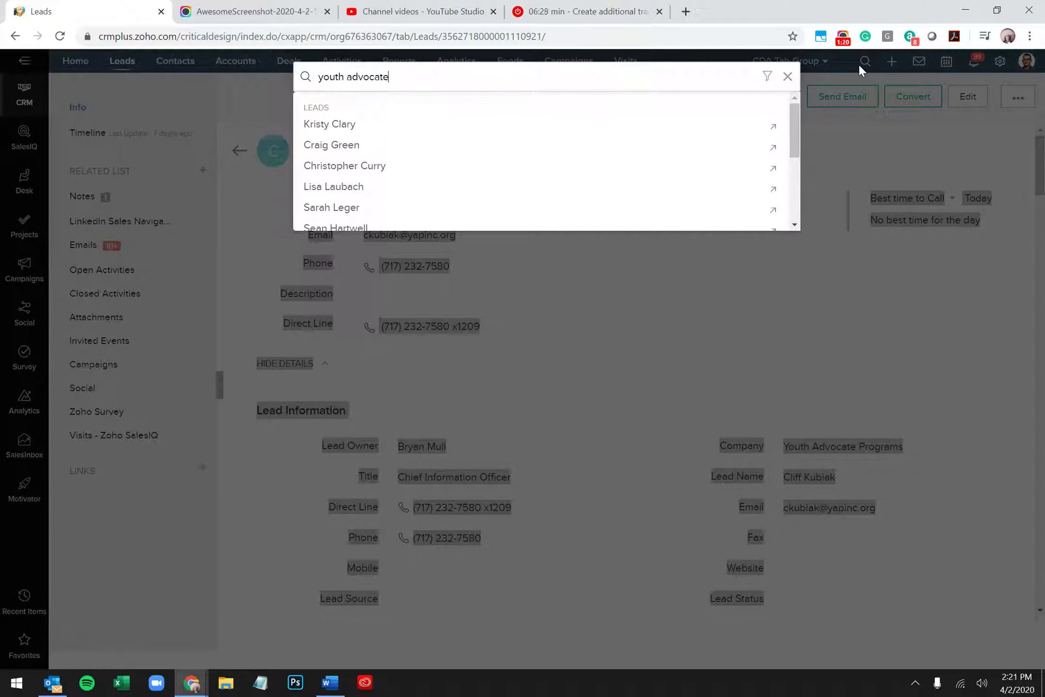
pyautogui.press('Return')
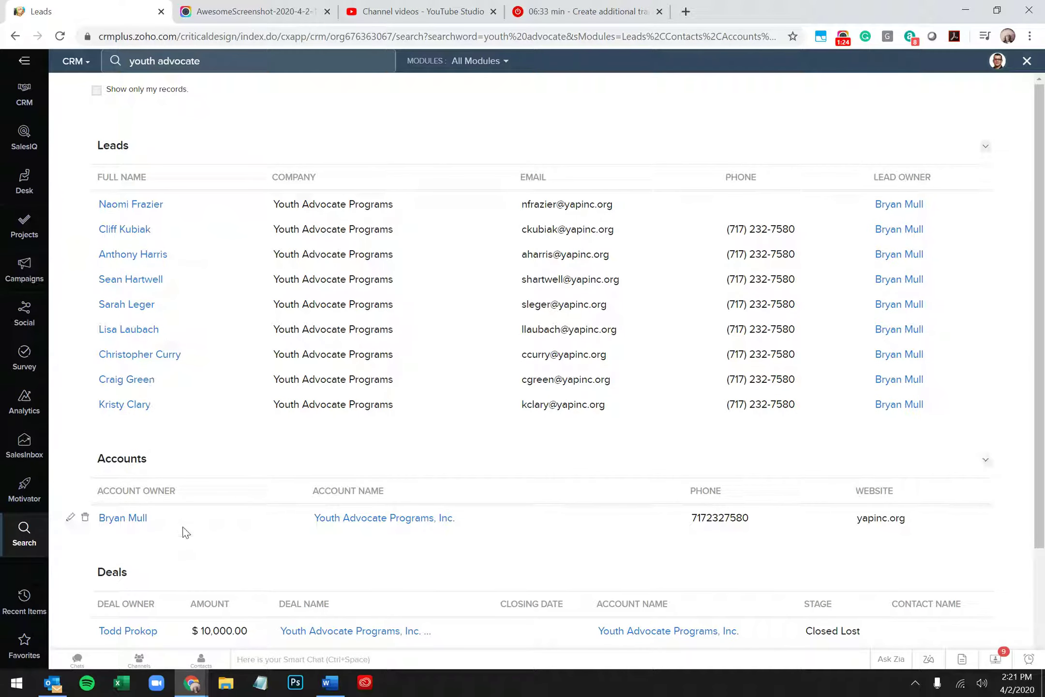
pyautogui.moveTo(383, 518)
pyautogui.scroll(-2, 342, 520)
pyautogui.scroll(2, 406, 505)
# - Open the Youth Advocate Programs, Inc. account, then return to the leads list
pyautogui.click(393, 518)
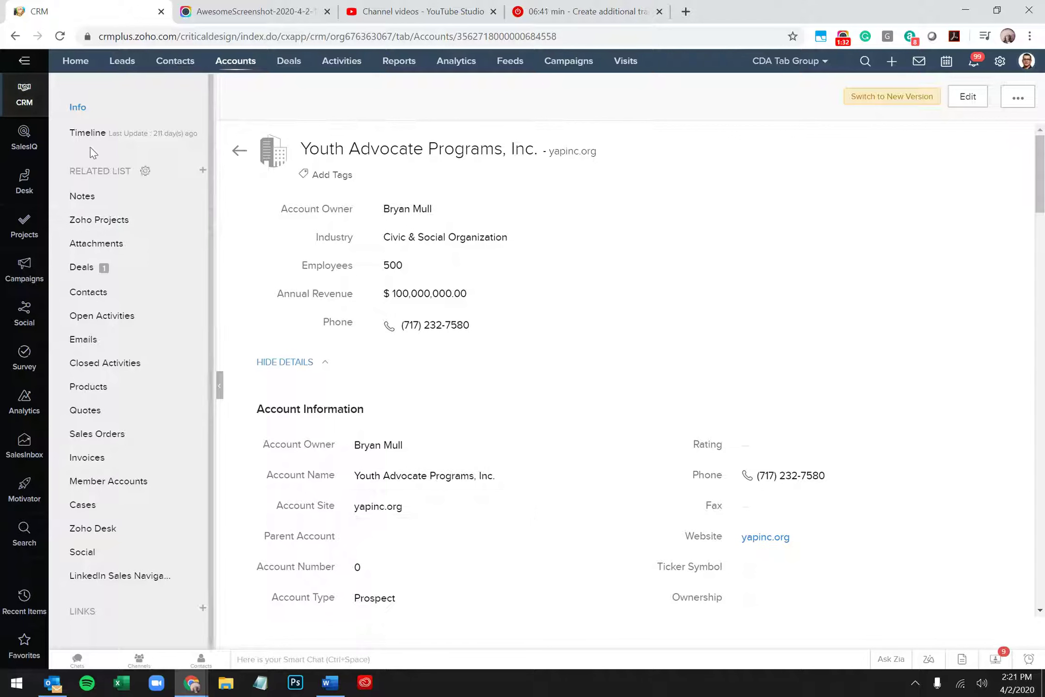
pyautogui.click(121, 61)
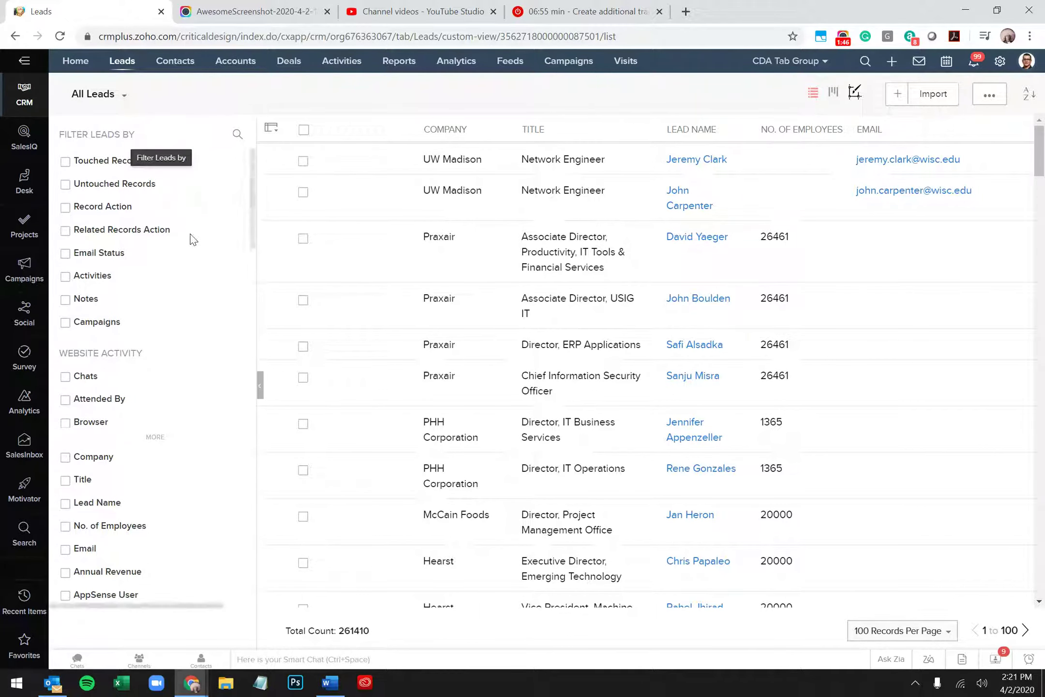
pyautogui.scroll(-3, 131, 316)
pyautogui.scroll(-3, 131, 316)
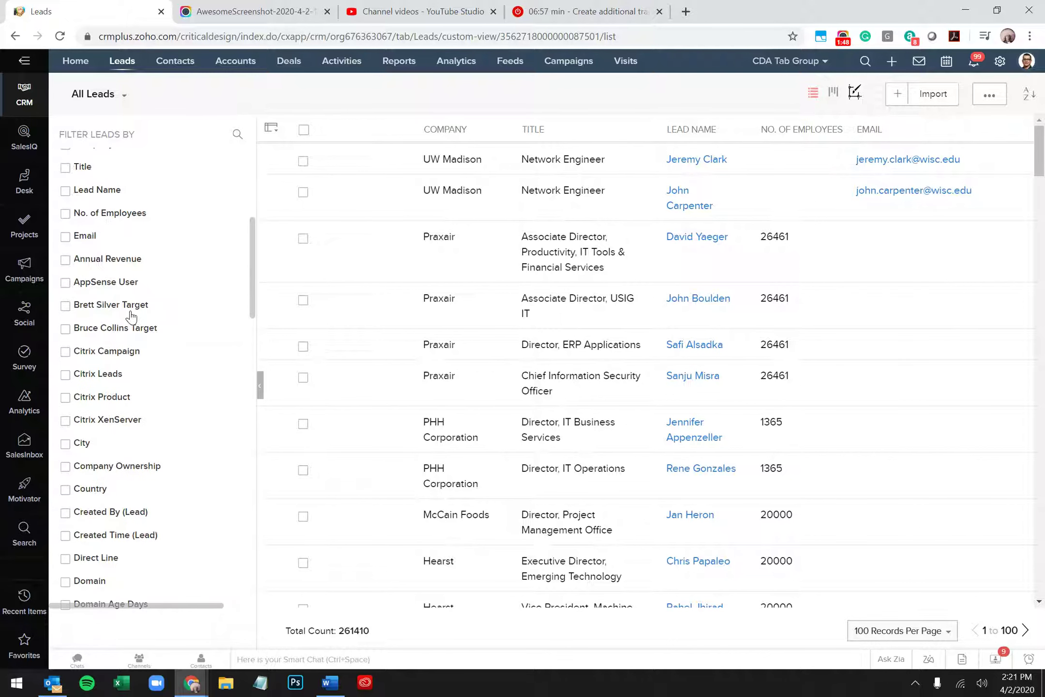
pyautogui.scroll(-3, 131, 316)
pyautogui.scroll(-3, 131, 315)
pyautogui.scroll(10, 131, 316)
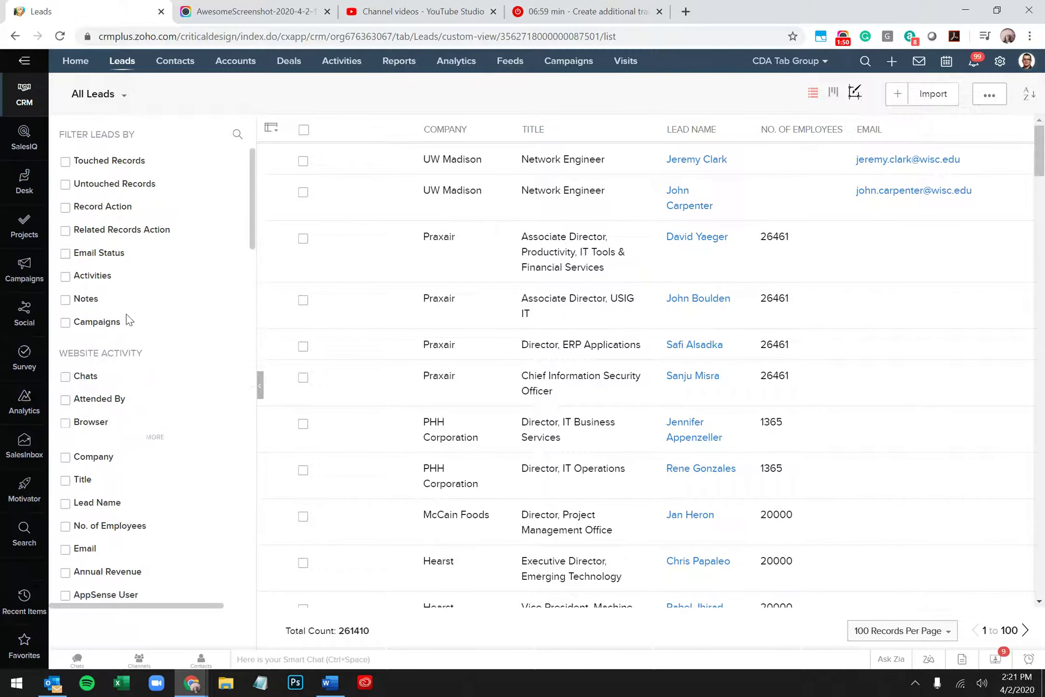
# - Start searching the Filter Leads By panel for a field on the All Leads list
pyautogui.click(87, 135)
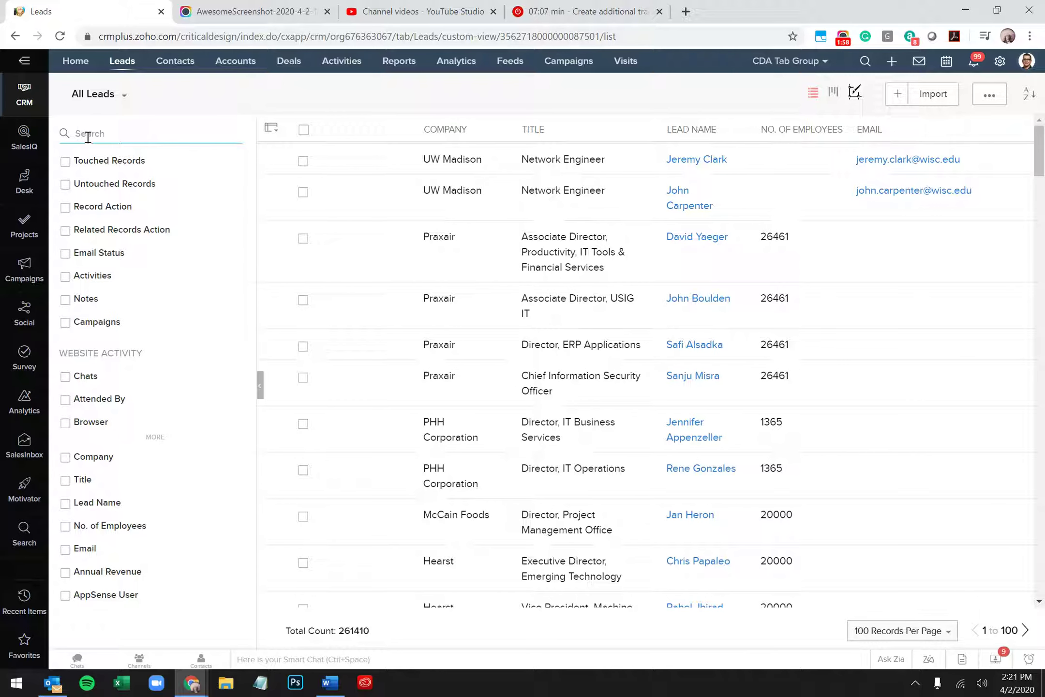
pyautogui.write('cityn')
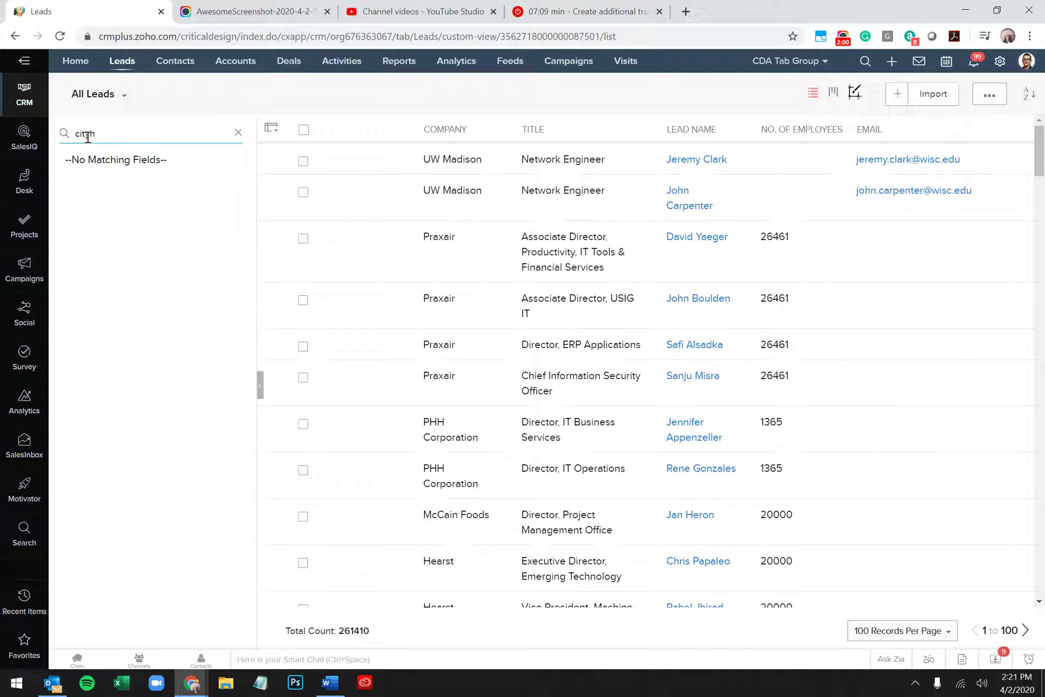
# - Filter the leads to City is philadelphia, leaving 6,527 records
pyautogui.press('BackSpace')
pyautogui.write('y')
pyautogui.click(65, 160)
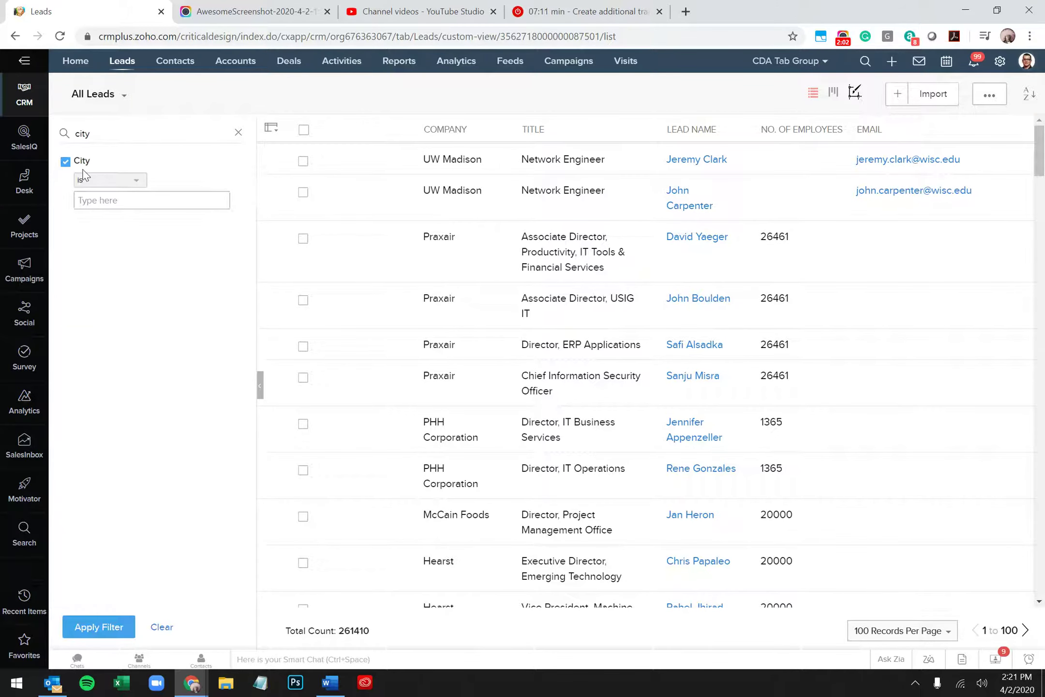
pyautogui.click(109, 200)
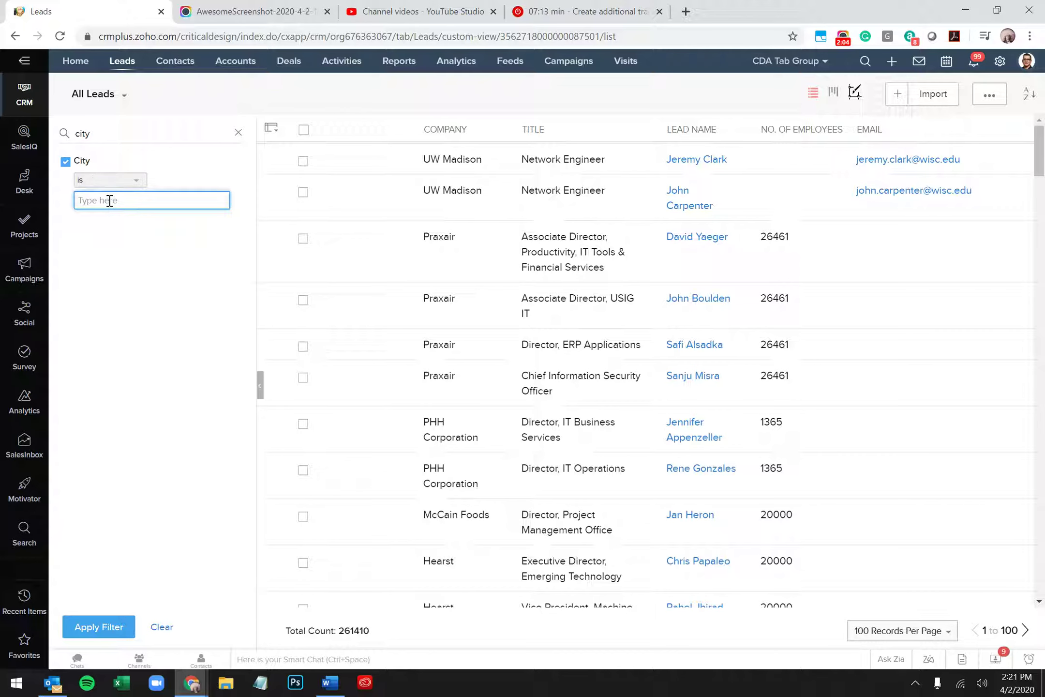
pyautogui.write('philadelphia')
pyautogui.press('Return')
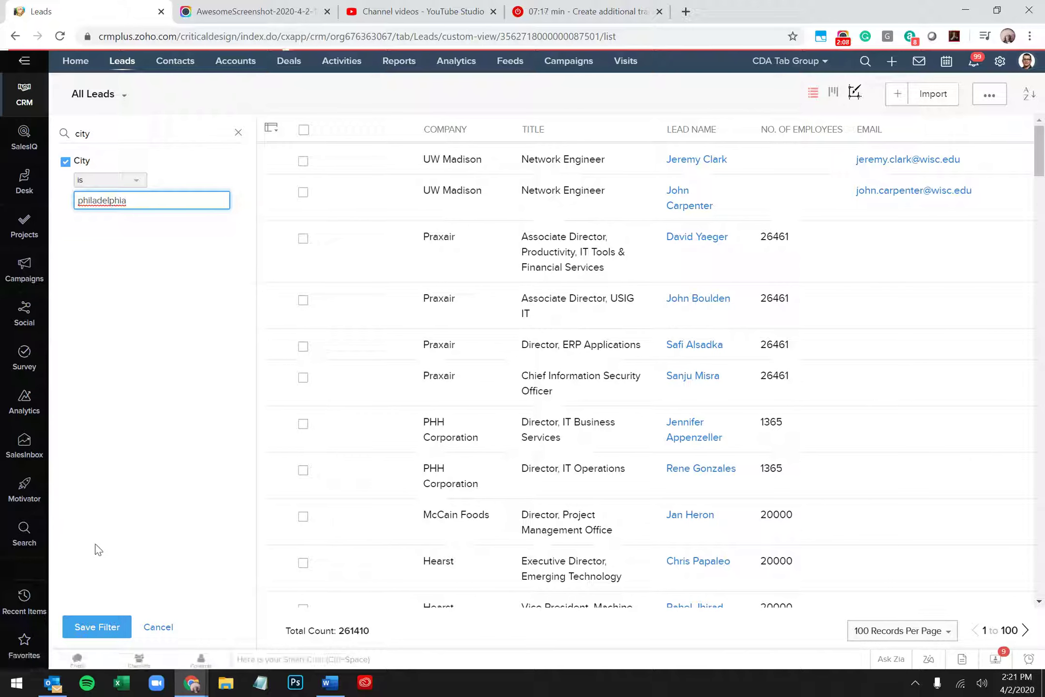
# - Cancel saving the filter as a view and reapply the philadelphia city filter
pyautogui.click(86, 627)
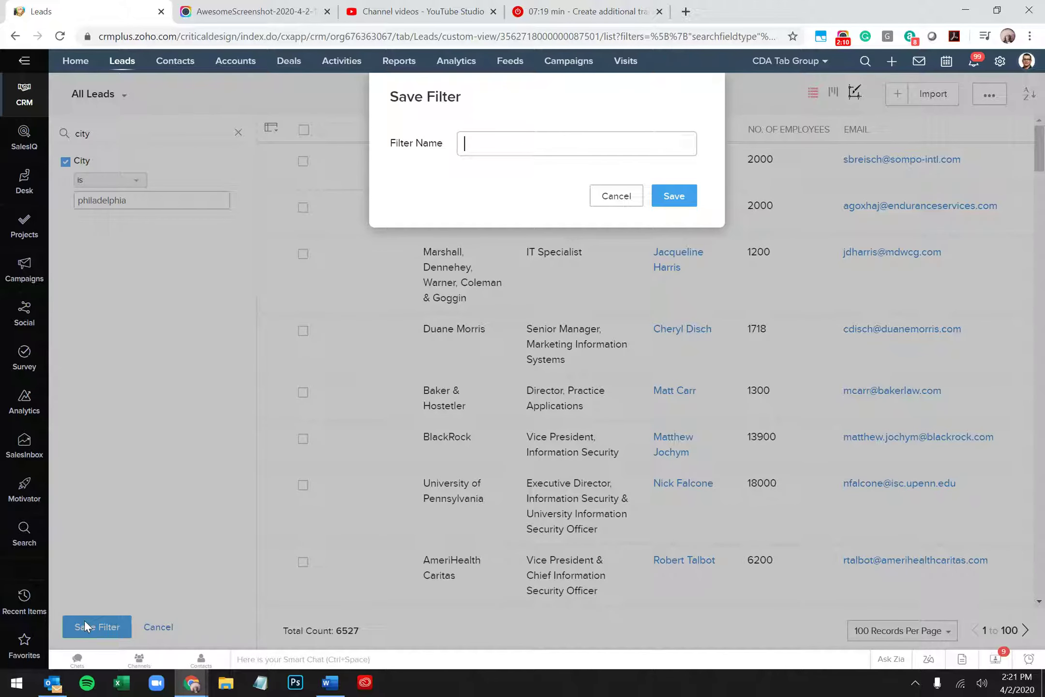
pyautogui.click(616, 196)
pyautogui.moveTo(131, 200); pyautogui.dragTo(73, 200)
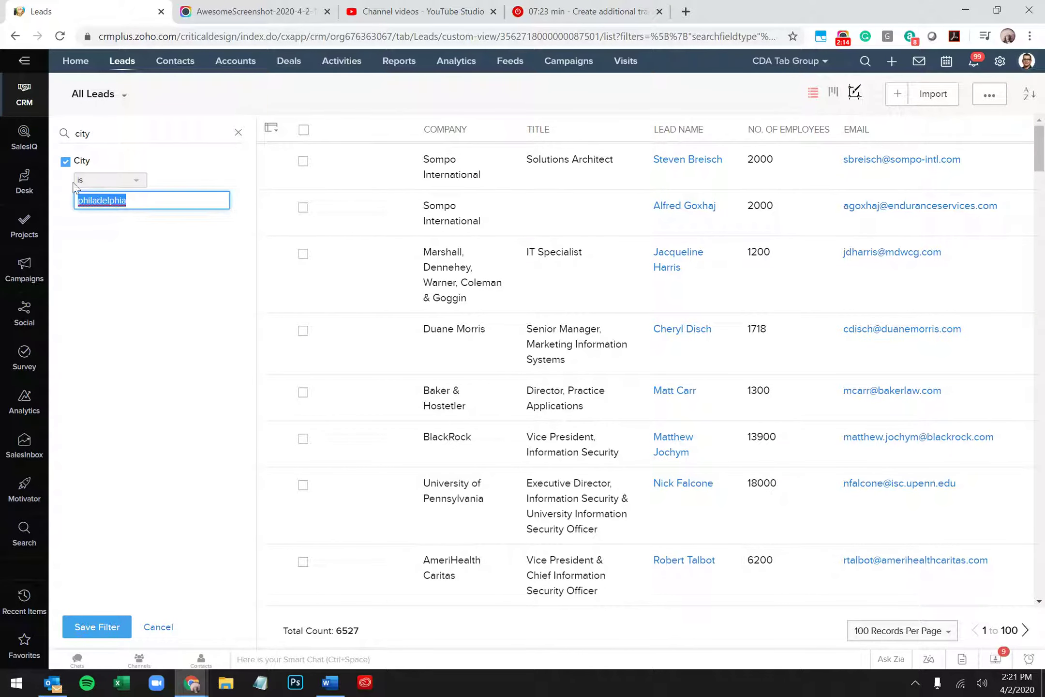
pyautogui.write('ph')
pyautogui.write('adelphia')
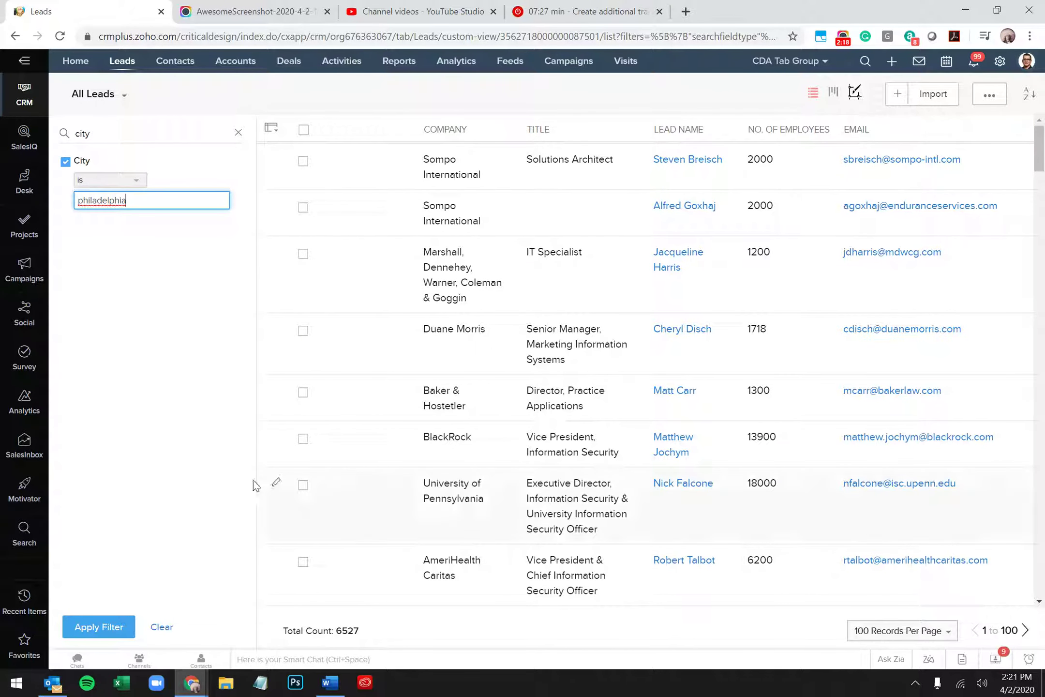
pyautogui.click(99, 626)
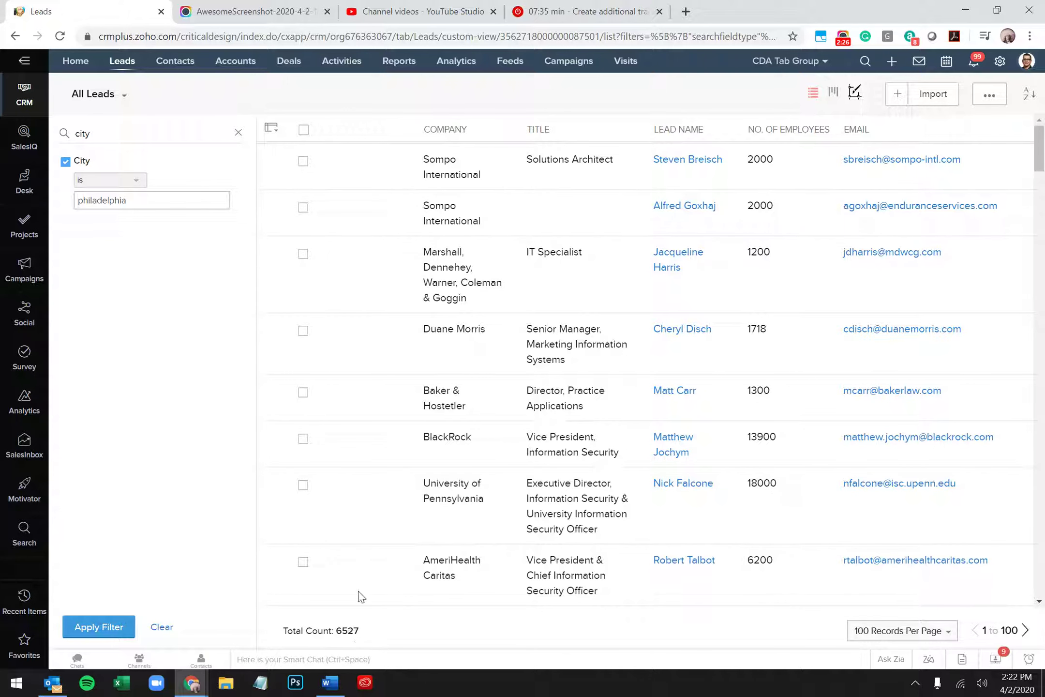
pyautogui.click(112, 136)
# - Add a Title contains 'director' filter, cutting the list to 1,026 records
pyautogui.moveTo(112, 135); pyautogui.dragTo(64, 134)
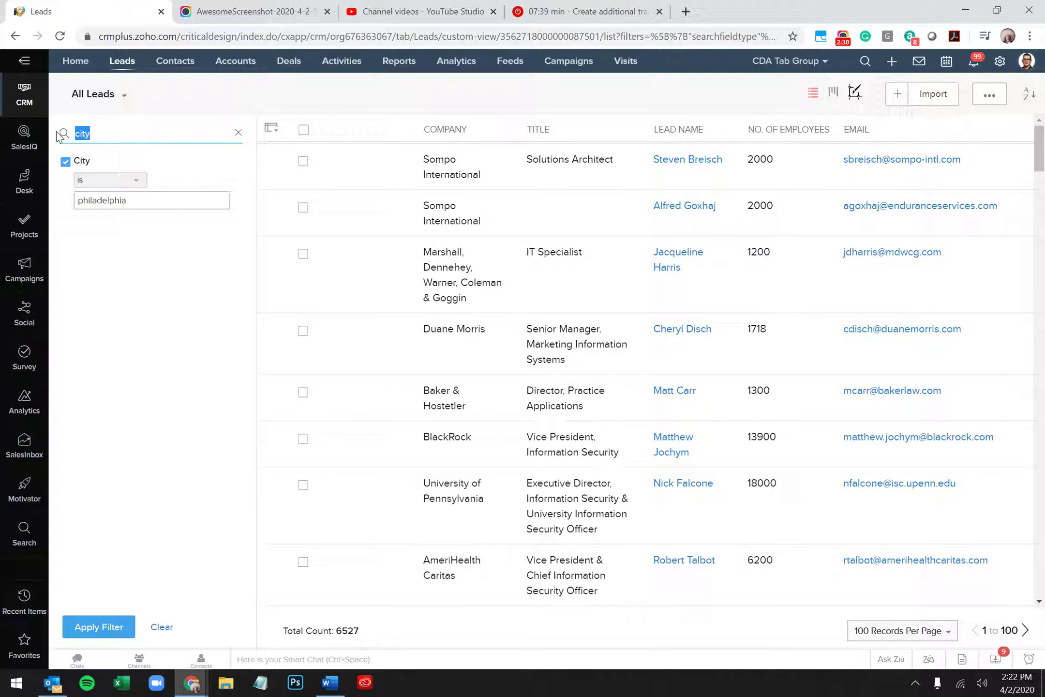
pyautogui.write('title')
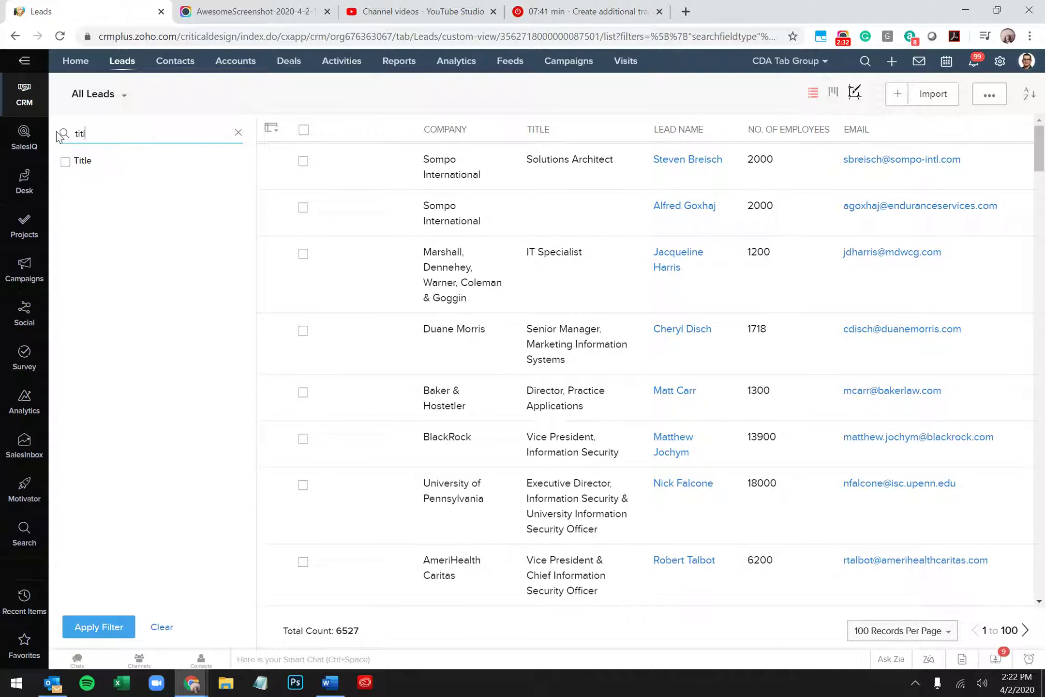
pyautogui.click(65, 163)
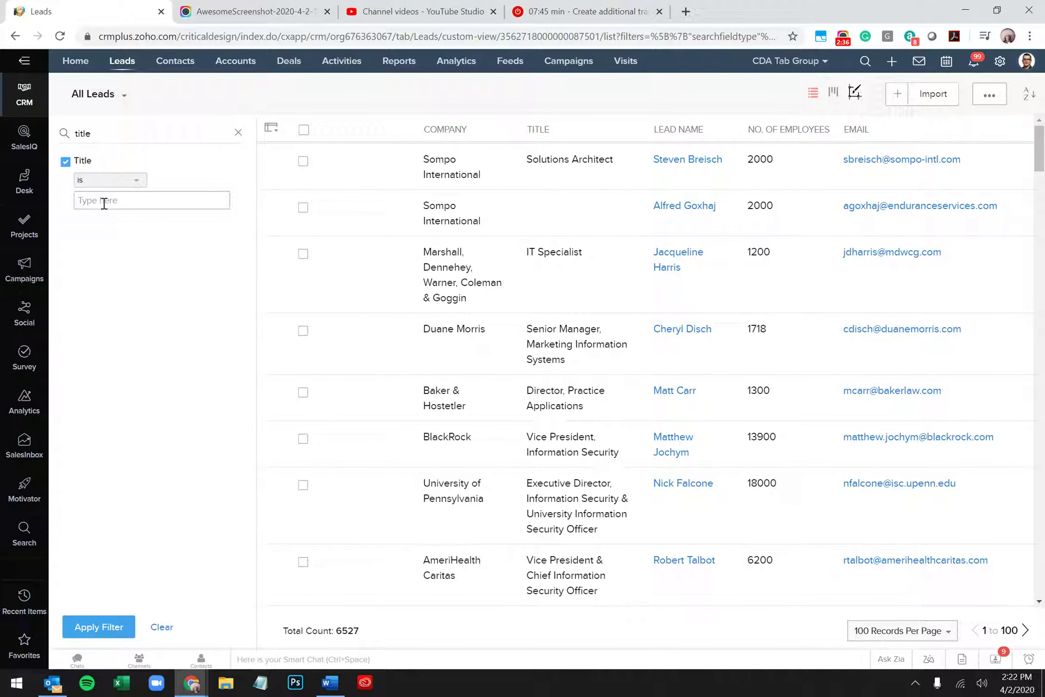
pyautogui.click(99, 181)
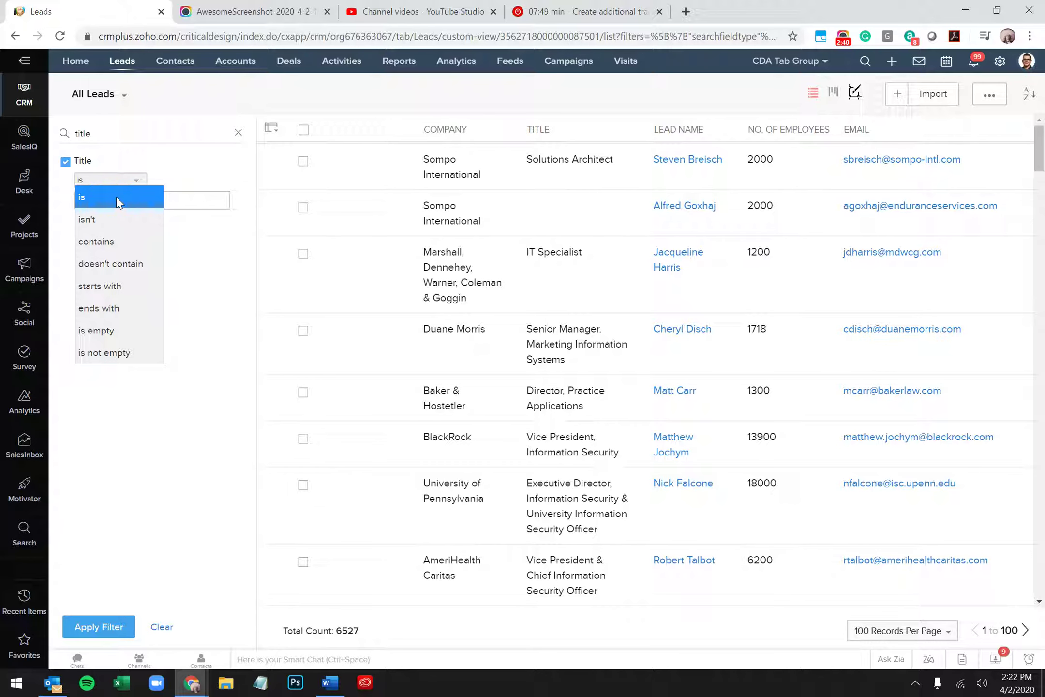
pyautogui.click(96, 241)
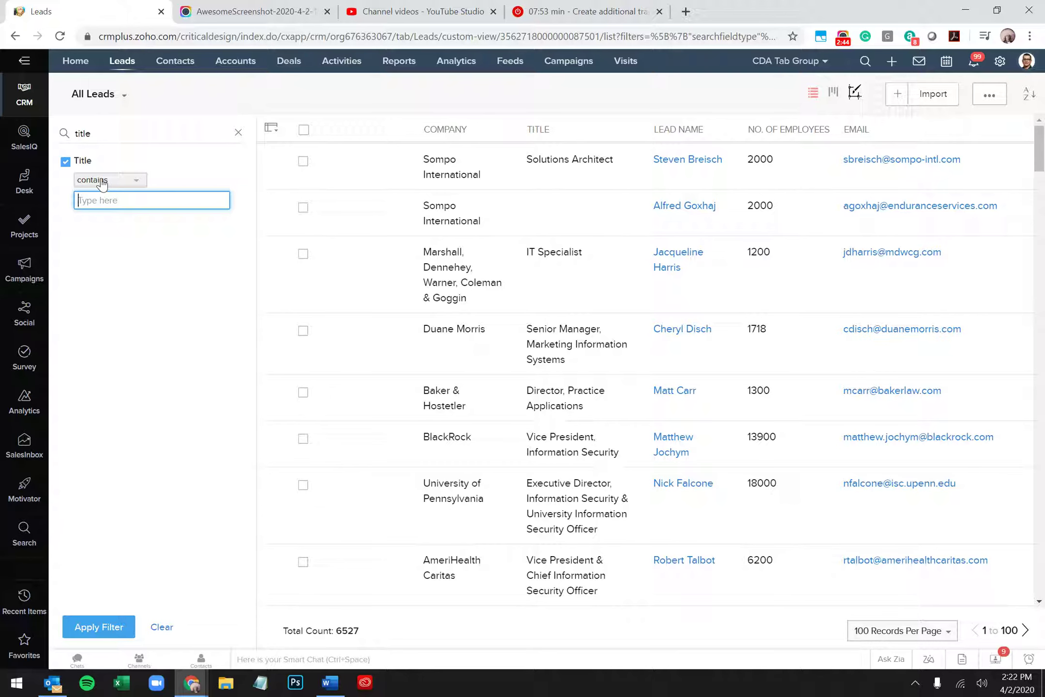
pyautogui.write('director')
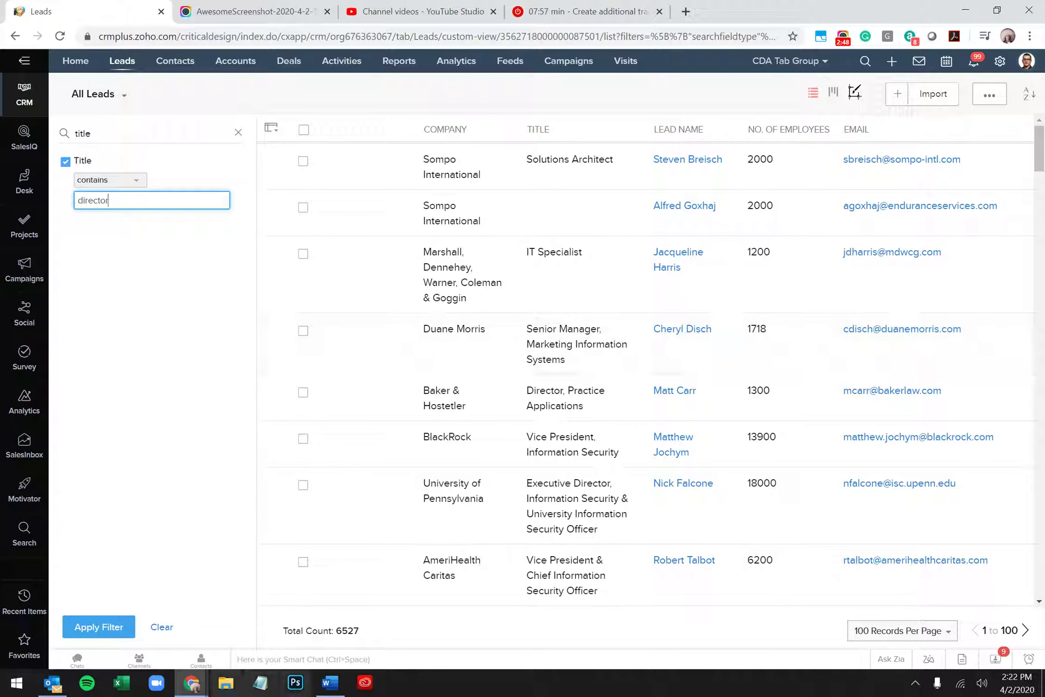
pyautogui.click(96, 628)
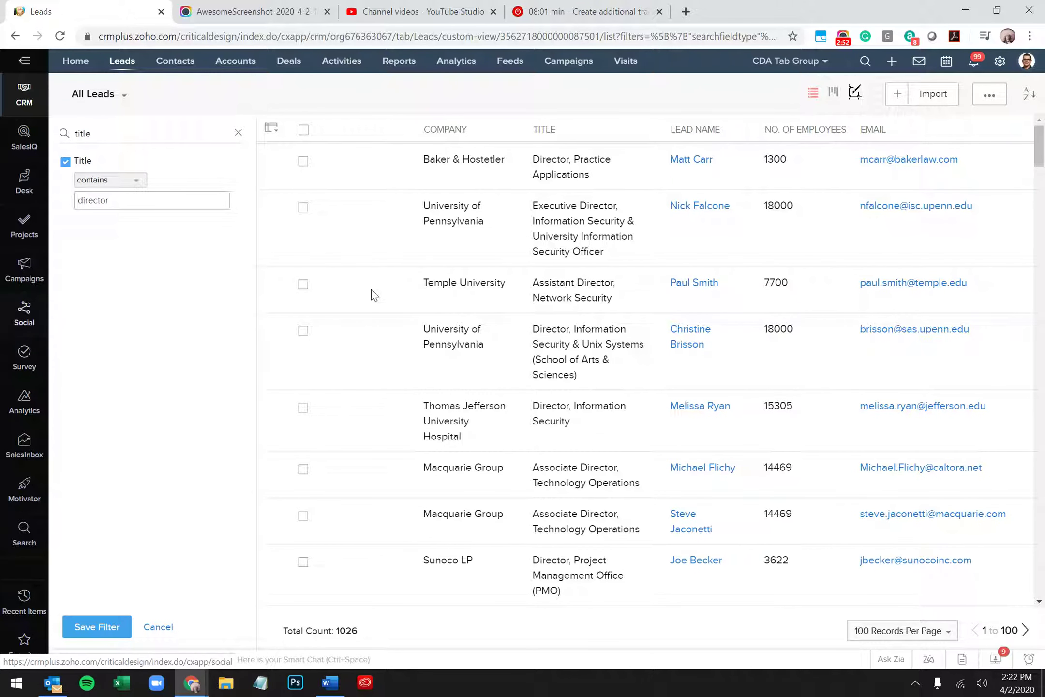
pyautogui.moveTo(496, 290)
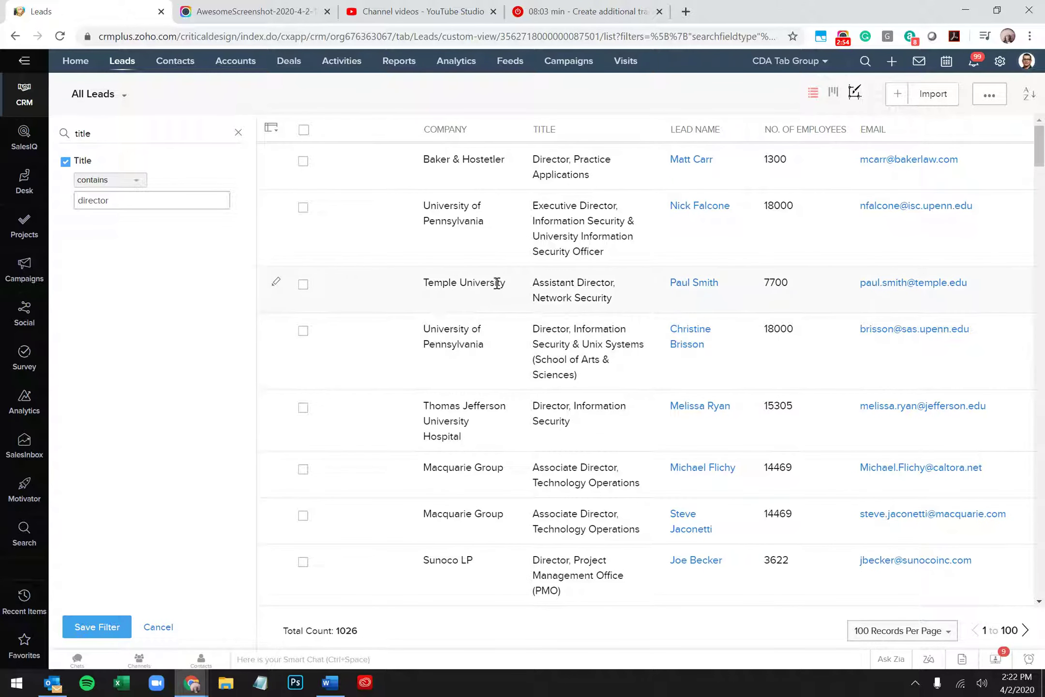
pyautogui.scroll(-3, 507, 282)
pyautogui.scroll(-3, 507, 281)
pyautogui.scroll(-4, 507, 281)
pyautogui.scroll(-2, 502, 290)
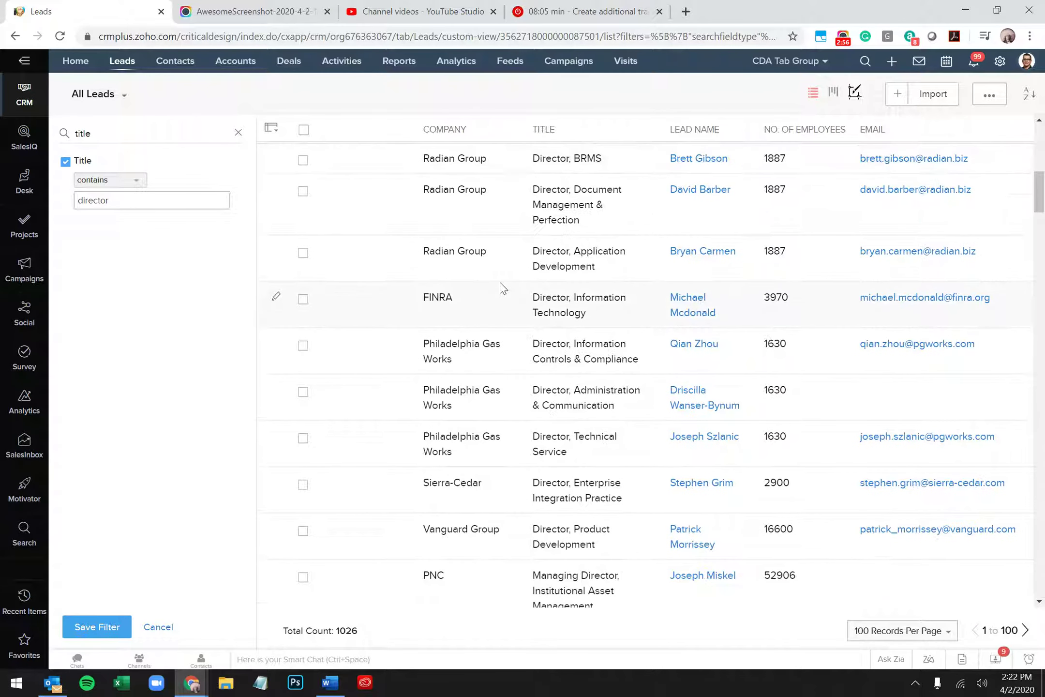
pyautogui.scroll(-3, 490, 302)
pyautogui.scroll(-2, 479, 312)
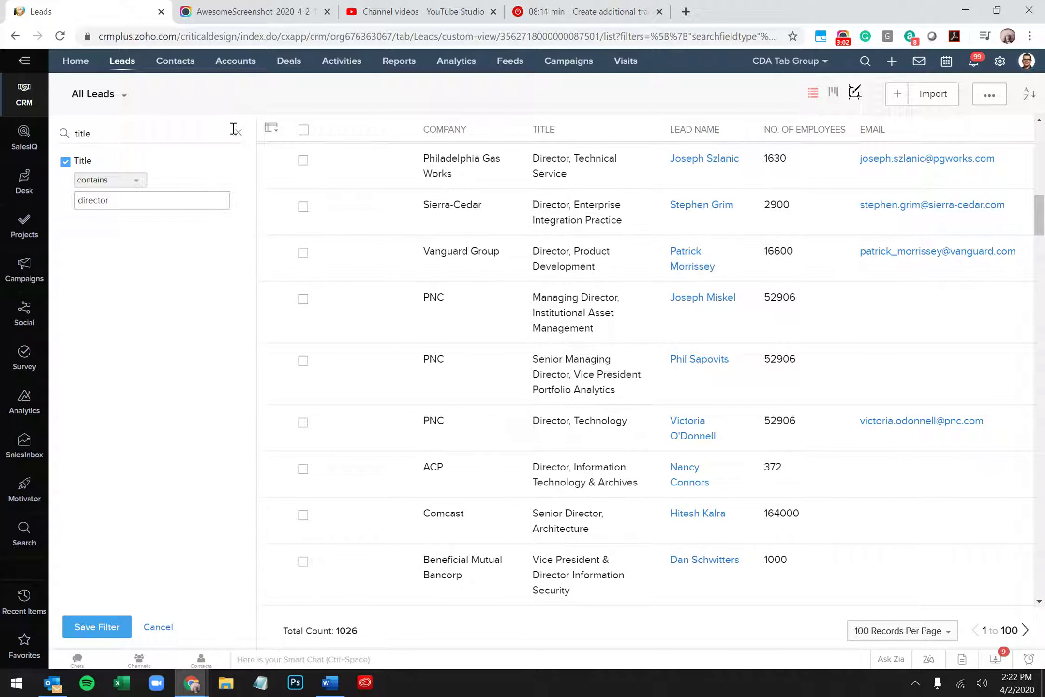
pyautogui.moveTo(96, 134); pyautogui.dragTo(62, 134)
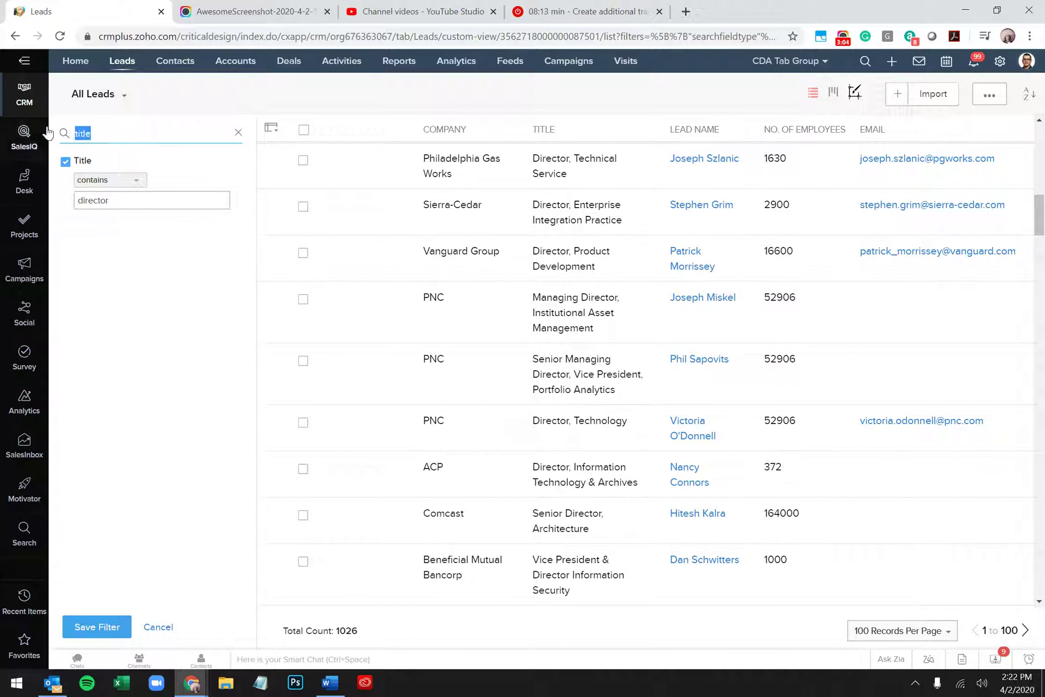
pyautogui.write('revn')
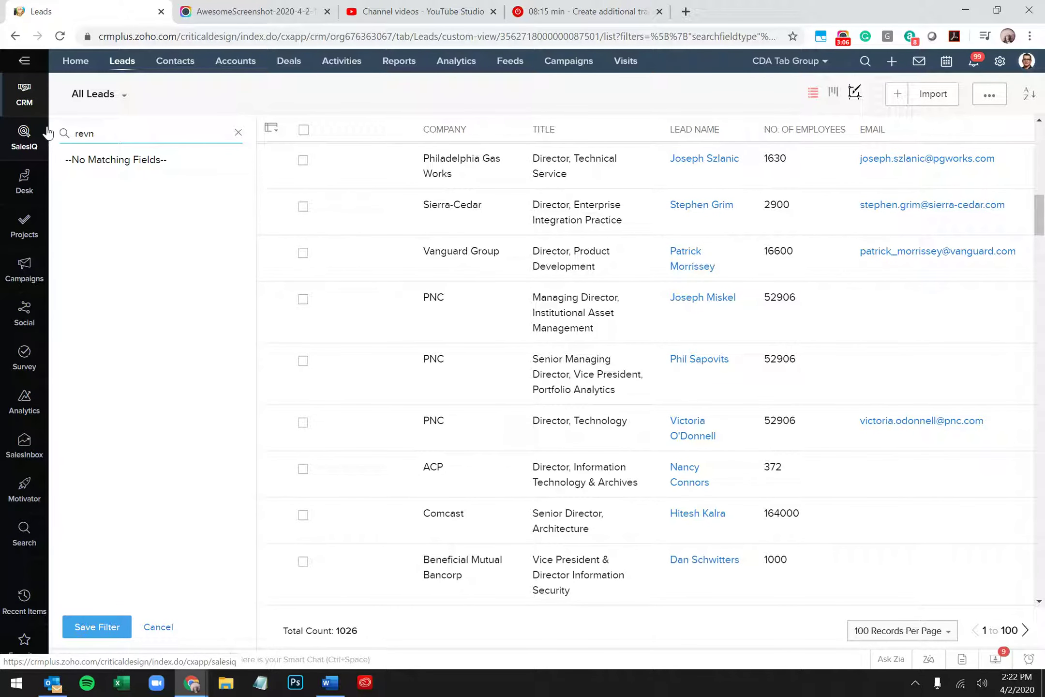
# - Add an Annual Revenue > 100000 filter, narrowing the leads to 834 records
pyautogui.press('BackSpace')
pyautogui.write('n')
pyautogui.press('BackSpace')
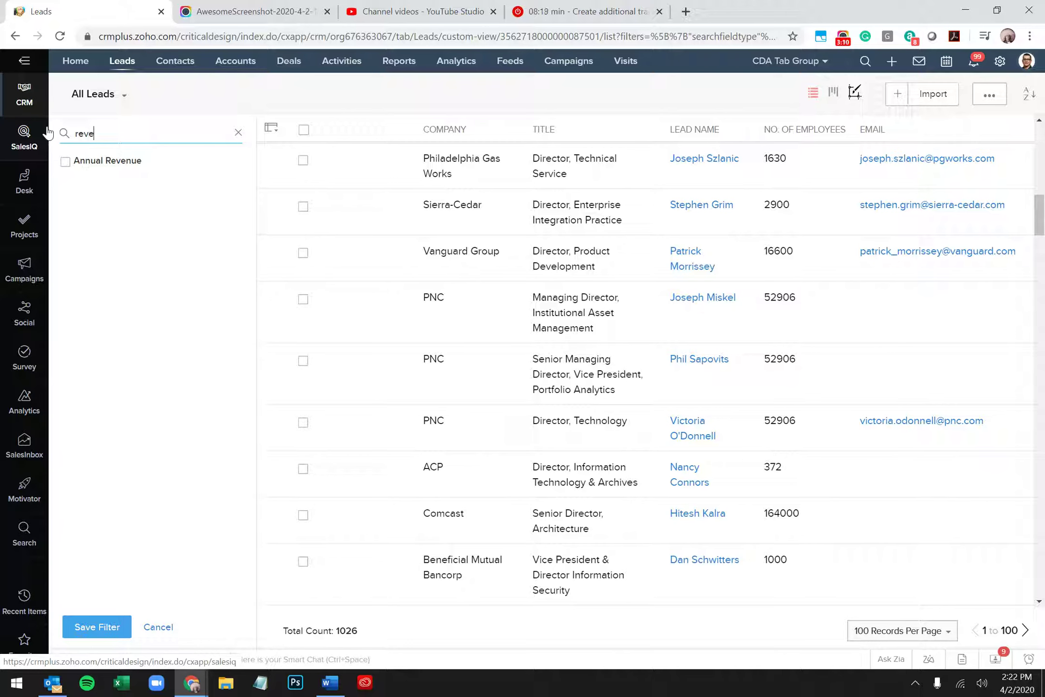
pyautogui.write('nue')
pyautogui.click(65, 161)
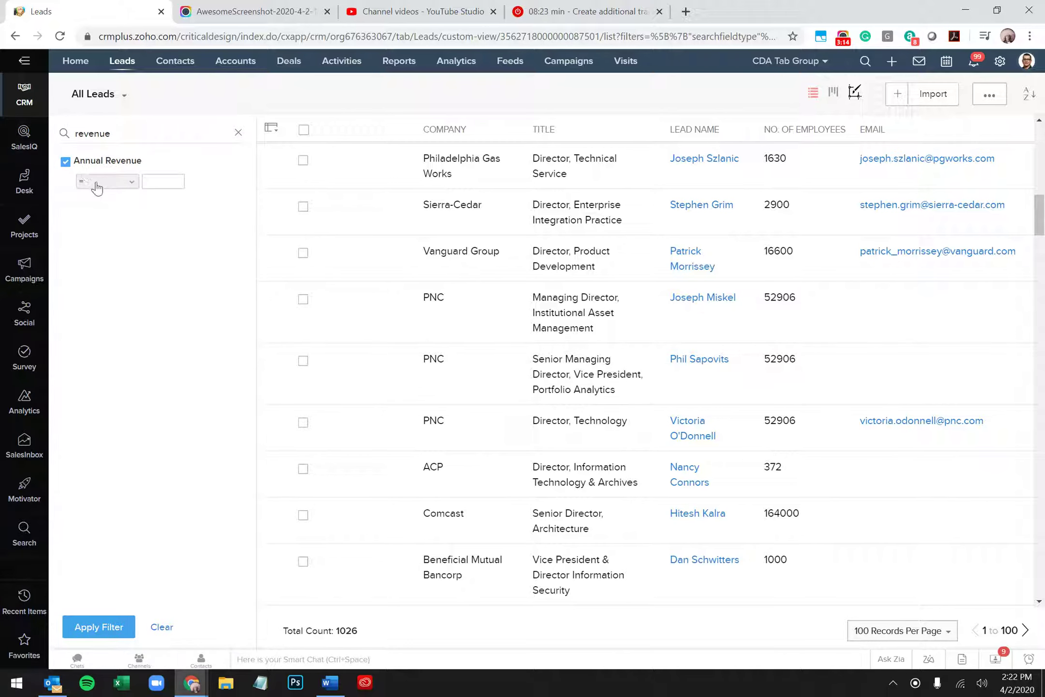
pyautogui.click(96, 183)
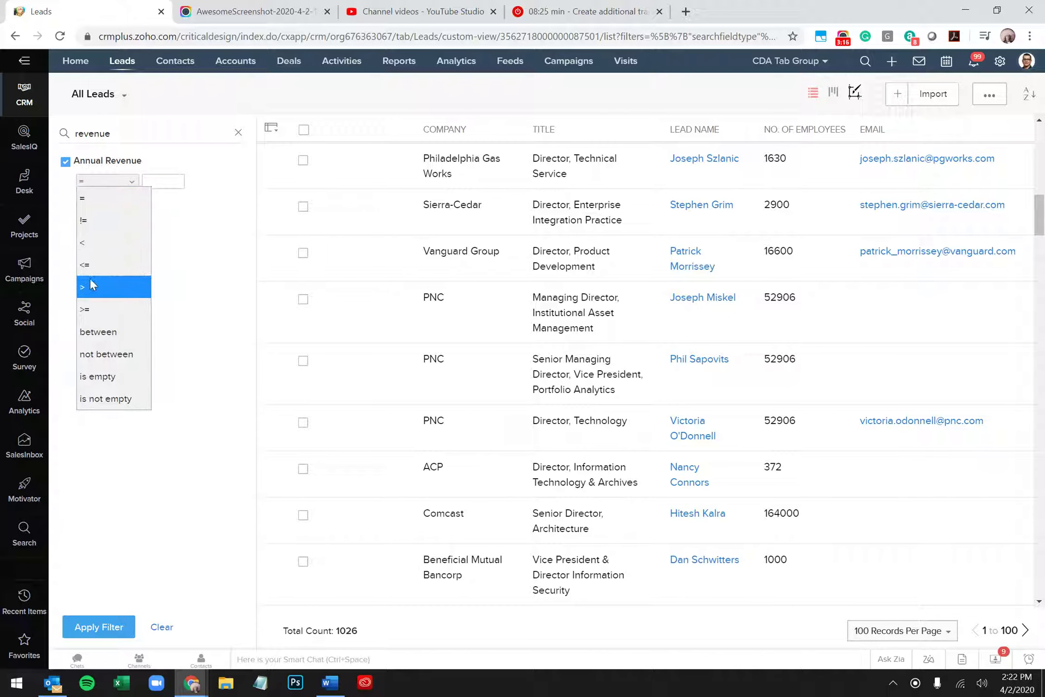
pyautogui.click(92, 284)
pyautogui.click(161, 181)
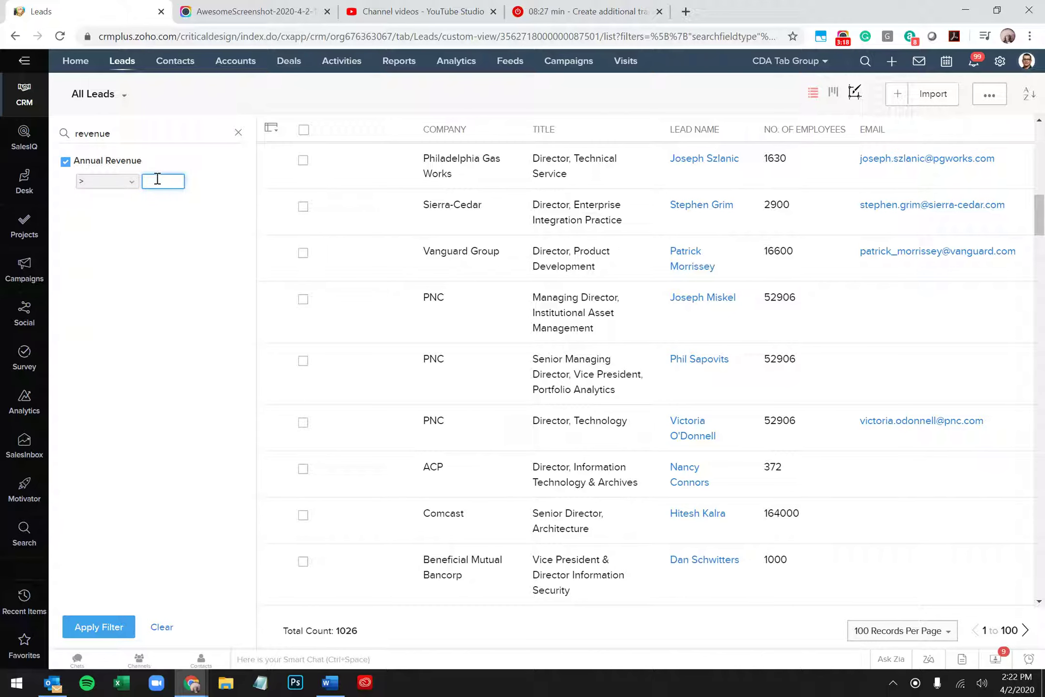
pyautogui.write('100000')
pyautogui.click(99, 627)
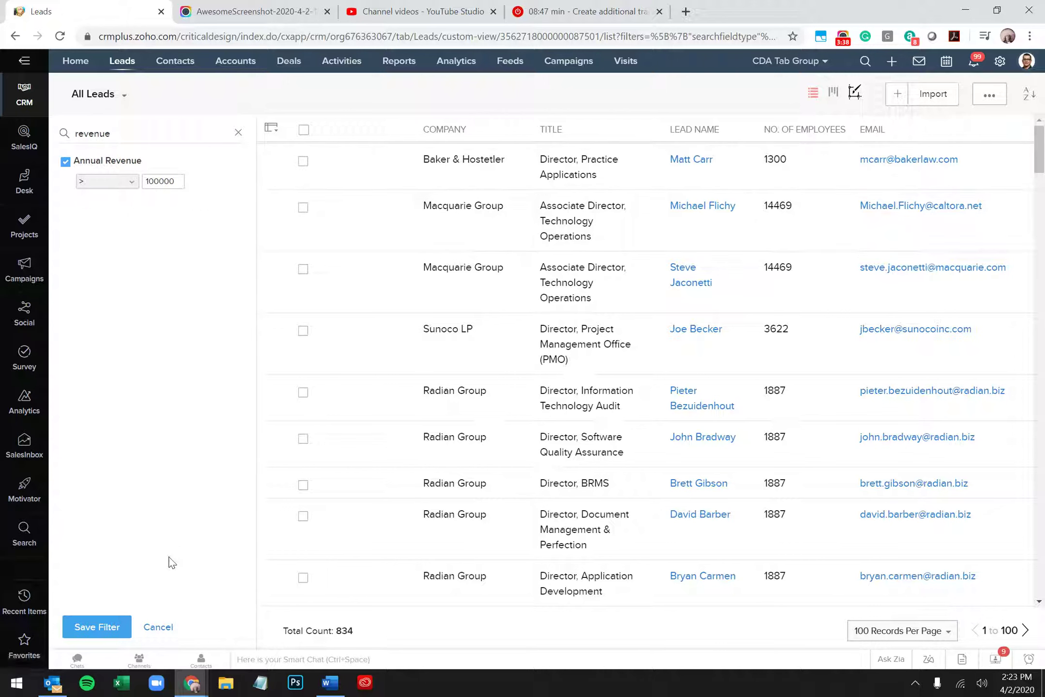
# - Clear all active filters so the full 261,410 leads are listed again
pyautogui.click(152, 630)
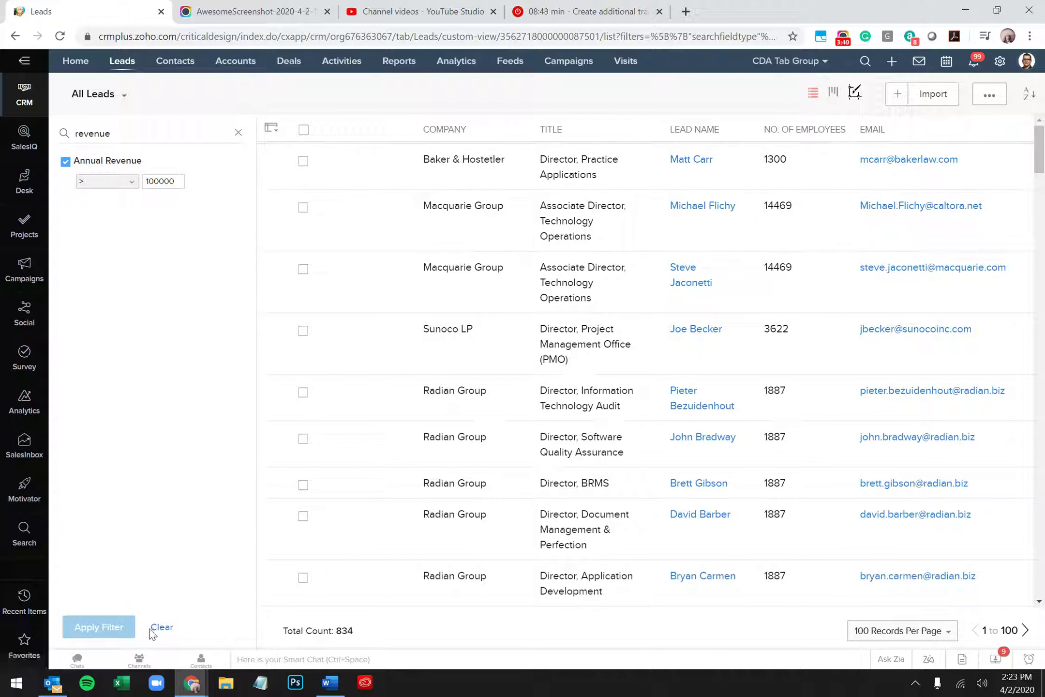
pyautogui.click(161, 628)
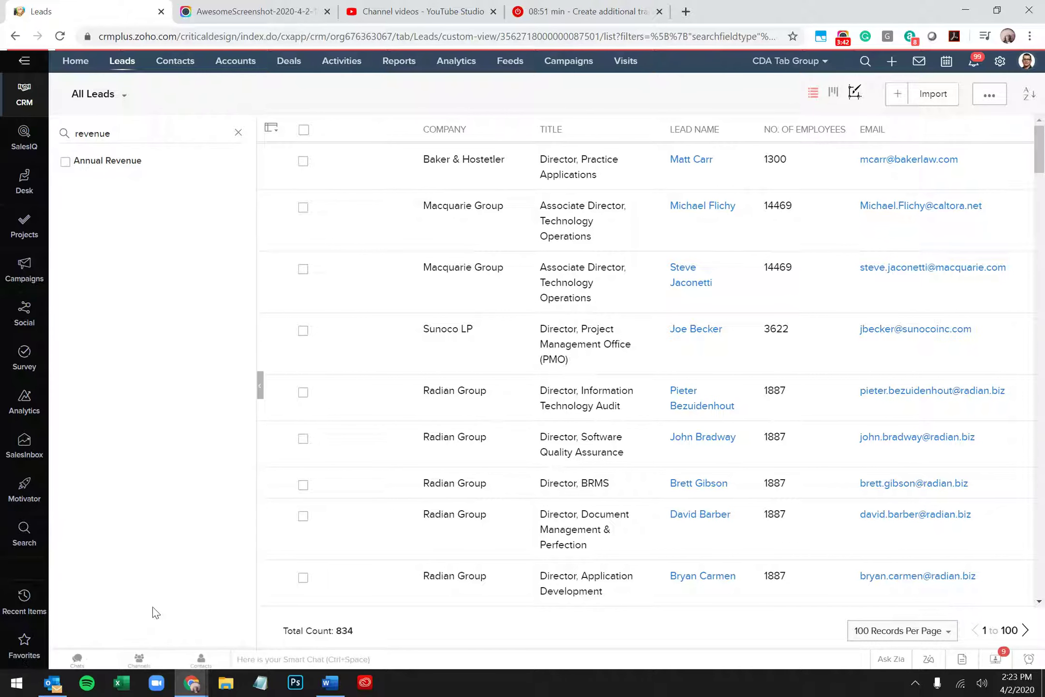
pyautogui.click(239, 133)
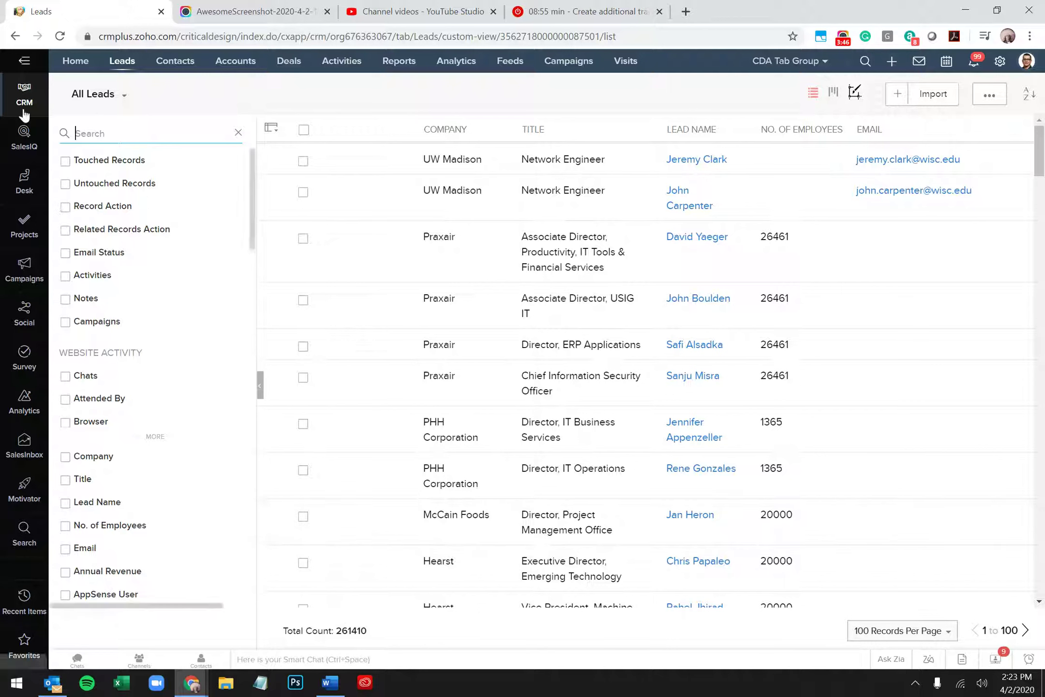
pyautogui.moveTo(92, 94)
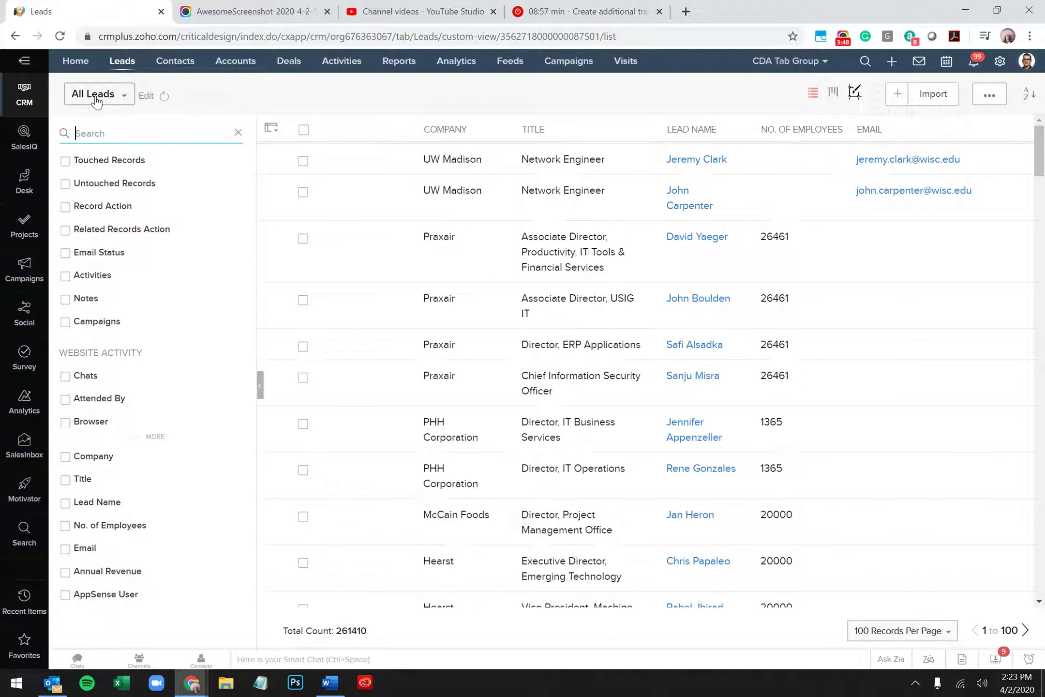
# - Switch from All Leads to the saved ITSM Leads by Title view (3,776 leads)
pyautogui.click(96, 96)
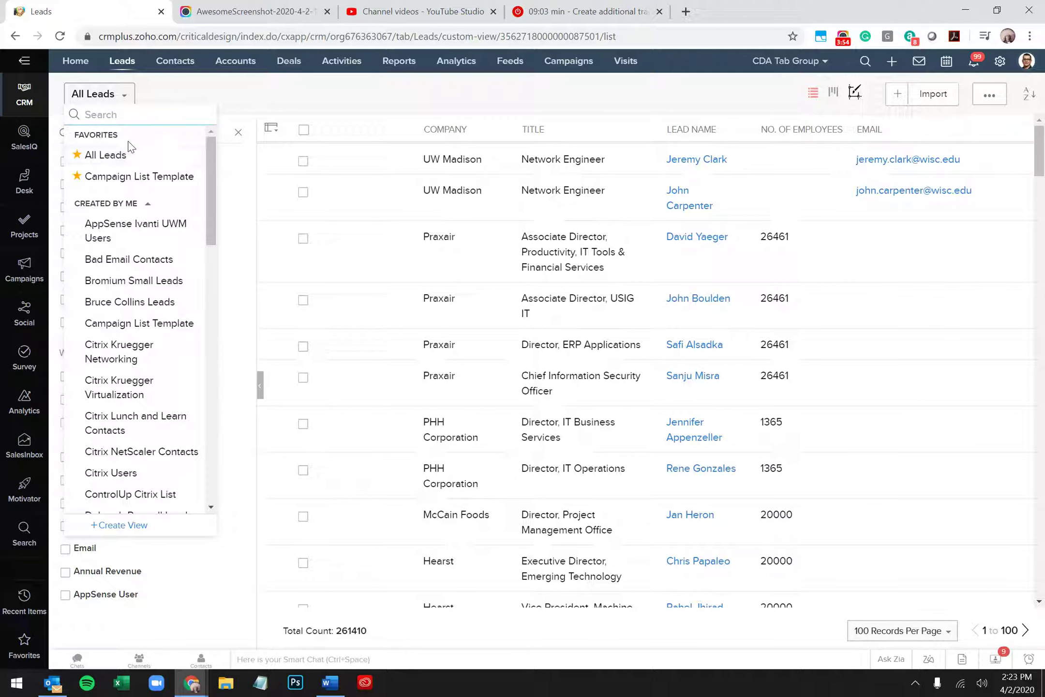
pyautogui.moveTo(138, 323)
pyautogui.scroll(-2, 206, 294)
pyautogui.scroll(-2, 206, 293)
pyautogui.scroll(-2, 205, 294)
pyautogui.scroll(-2, 205, 293)
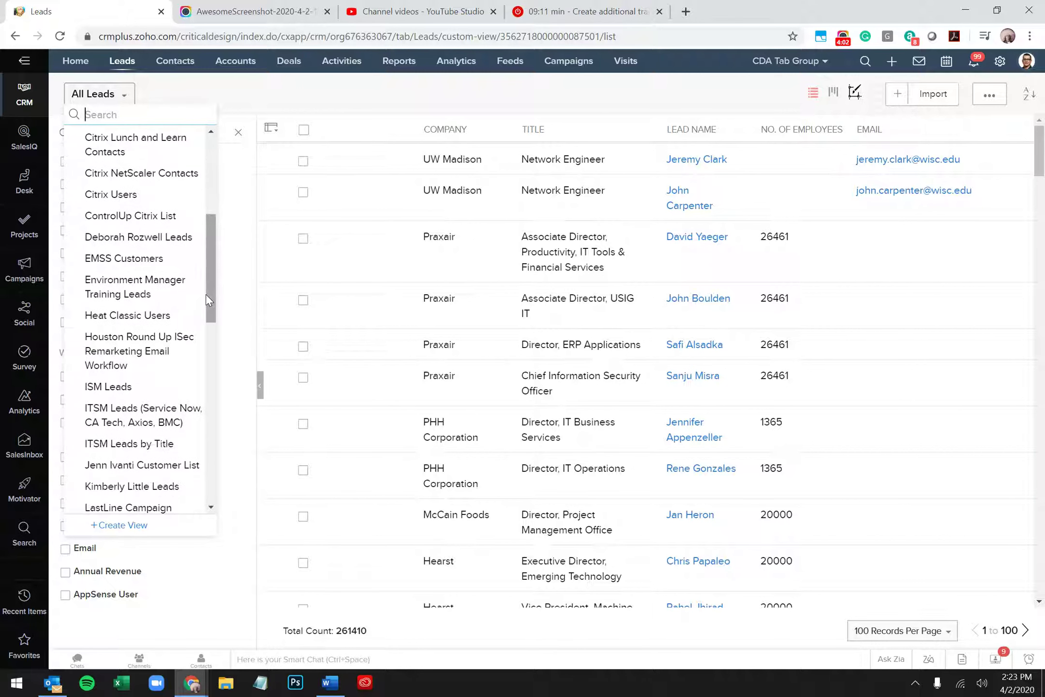
pyautogui.scroll(-2, 206, 293)
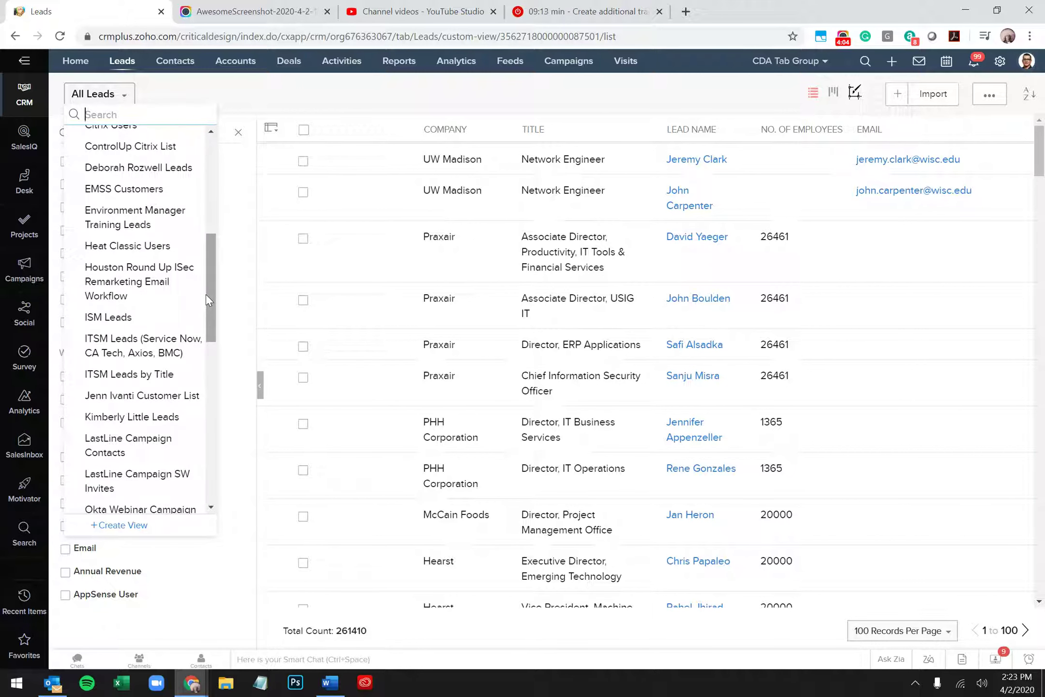
pyautogui.scroll(-2, 206, 293)
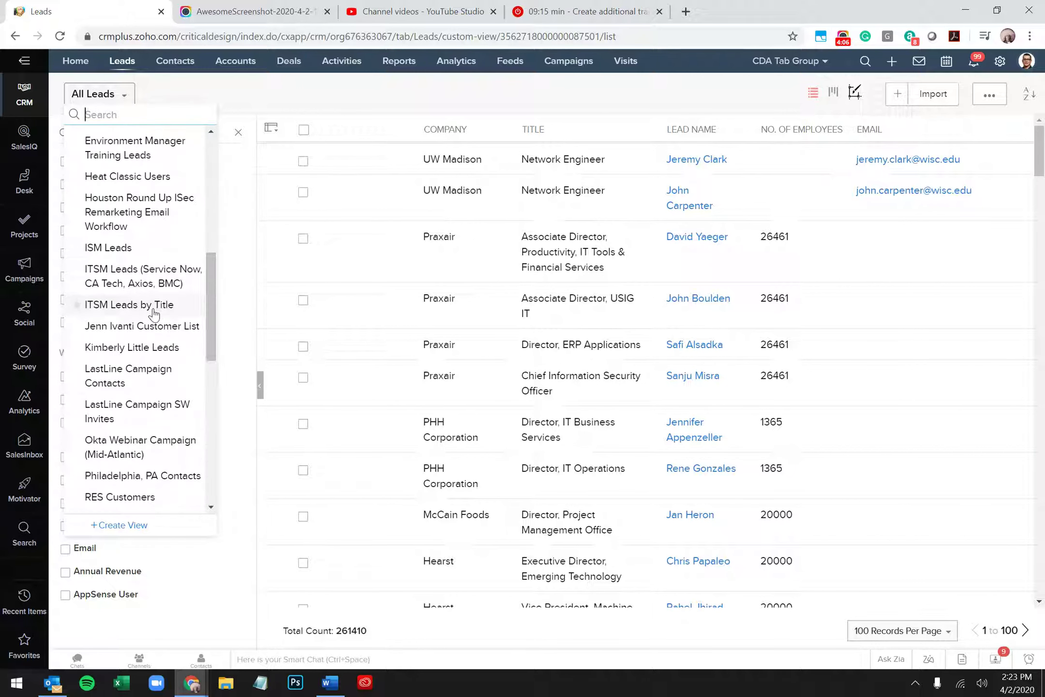
pyautogui.click(124, 308)
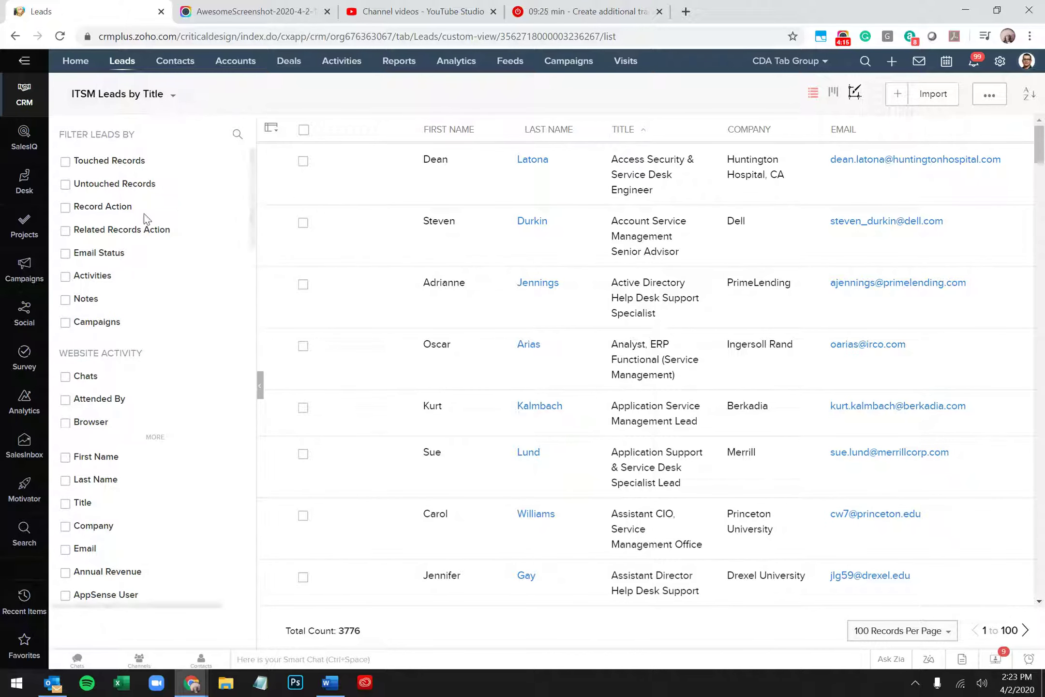
# - Filter the ITSM Leads by Title view to City is philadelphia
pyautogui.click(117, 133)
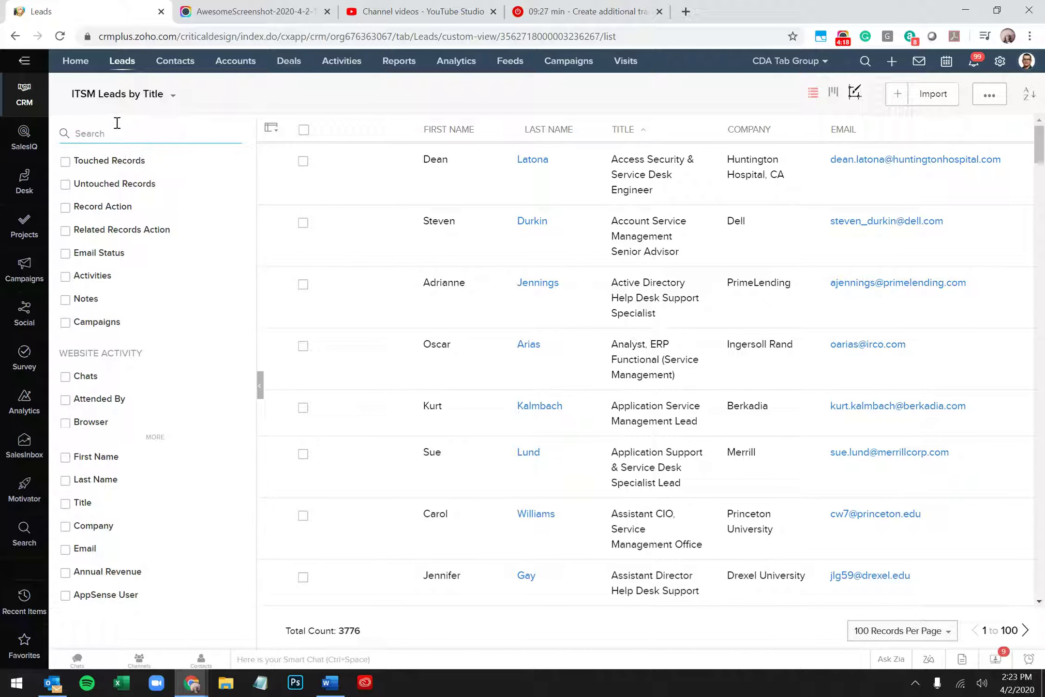
pyautogui.write('city')
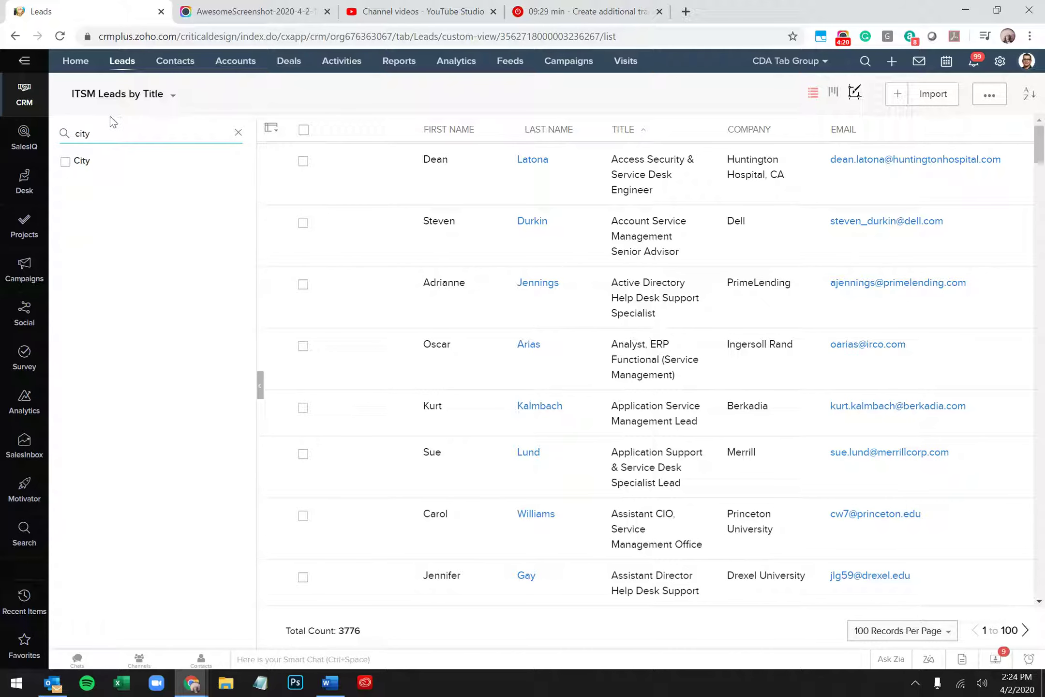
pyautogui.click(66, 161)
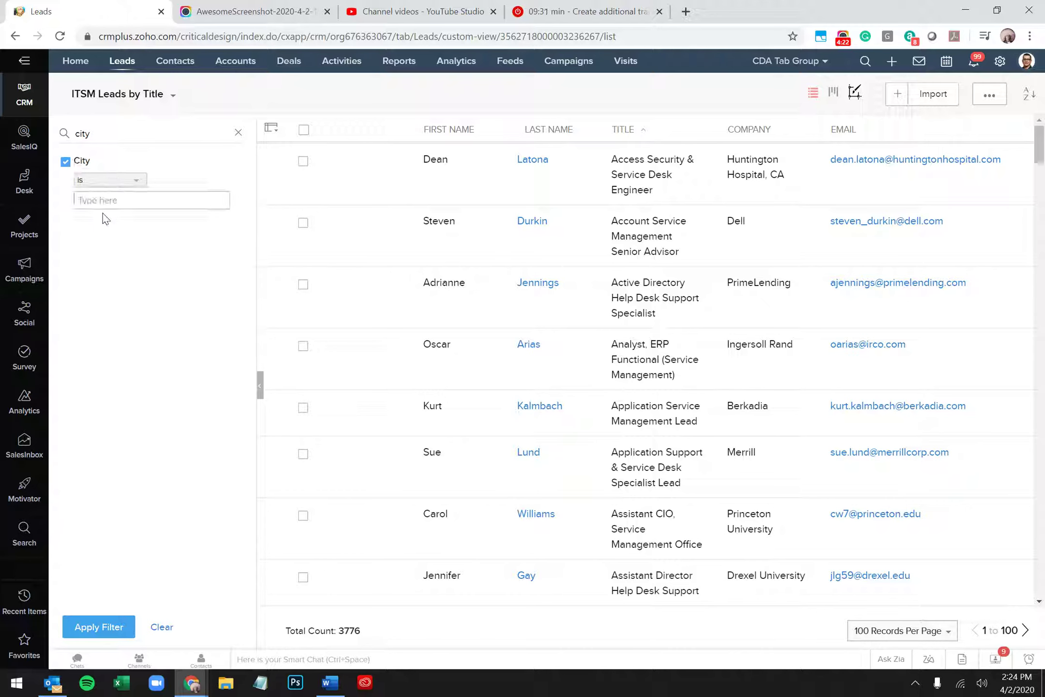
pyautogui.click(106, 200)
pyautogui.write('philadelphi')
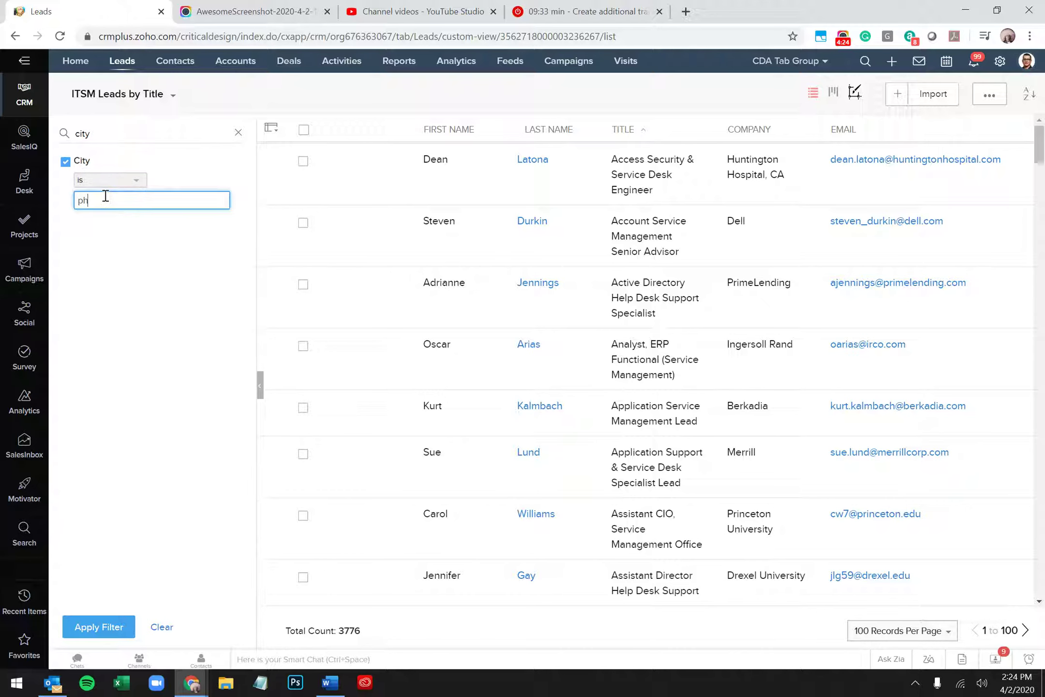
pyautogui.press('BackSpace')
pyautogui.press('BackSpace')
pyautogui.press('BackSpace')
pyautogui.write('lphia')
pyautogui.press('Return')
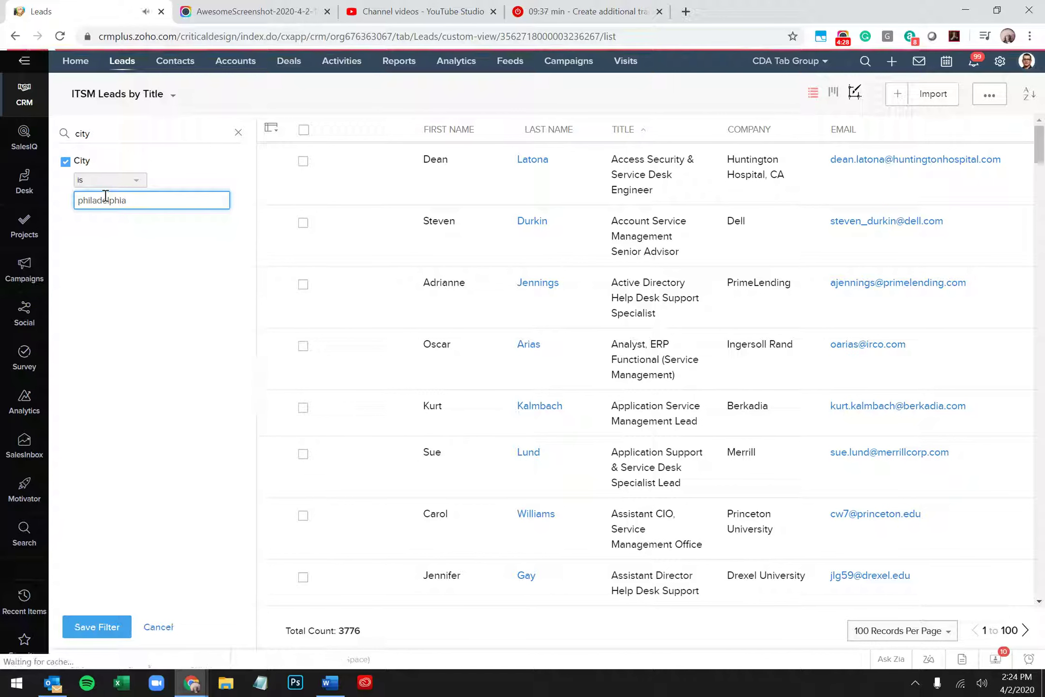